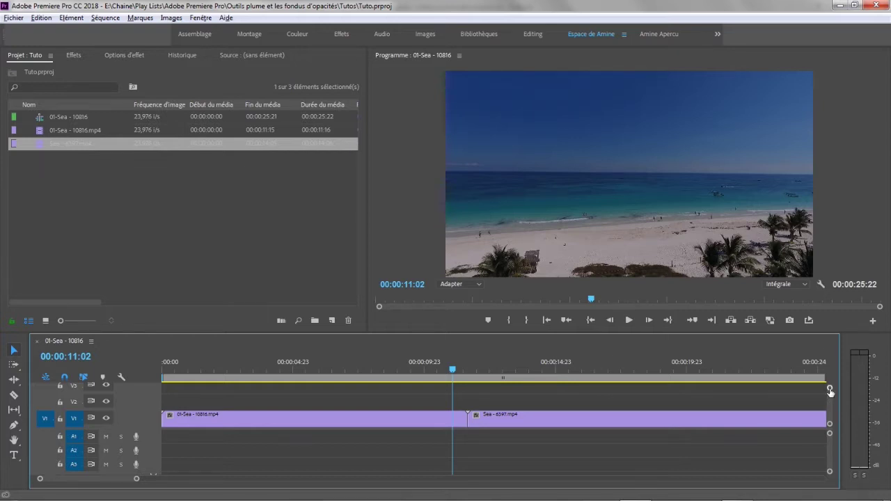
Enlarge video track V1, activate the Pen tool and set the second clip's timeline keyframe line to Opacity.
left_click_drag(829, 392, 829, 390)
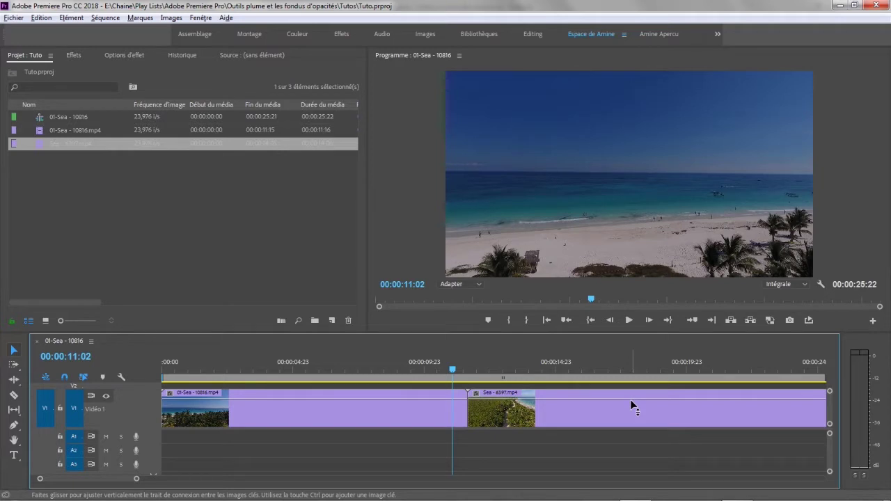
left_click(14, 426)
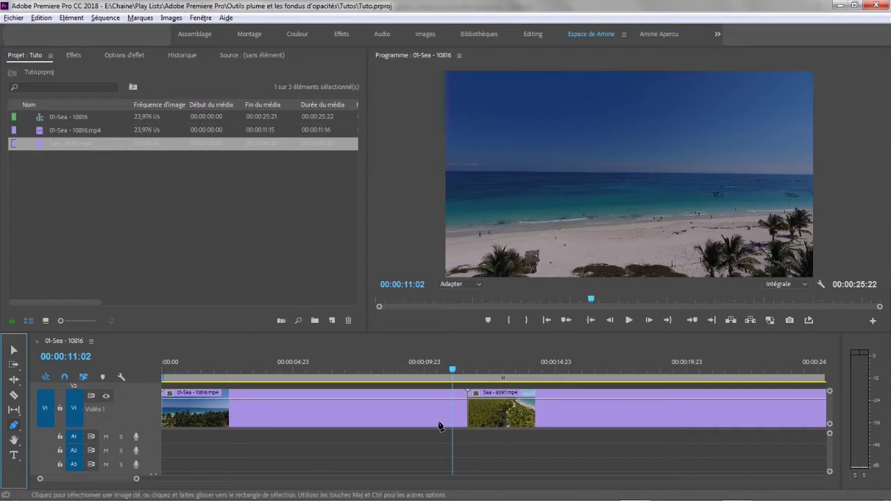
left_click(476, 394)
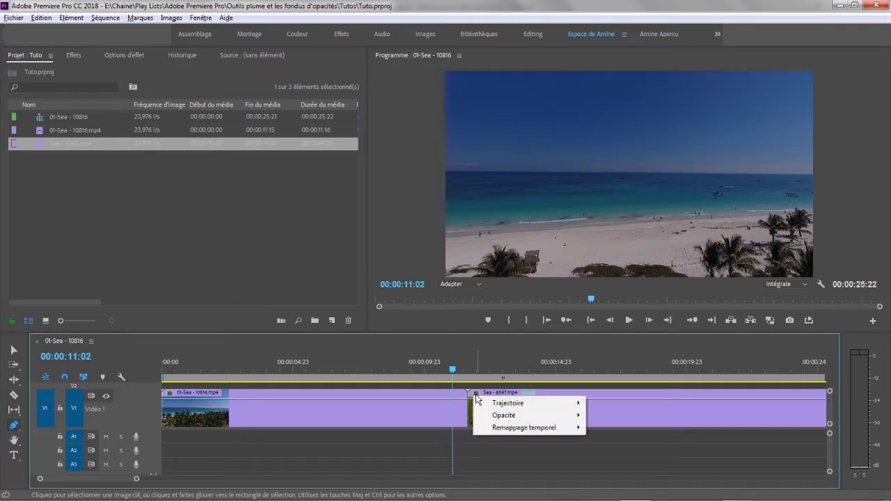
mouse_move(500, 416)
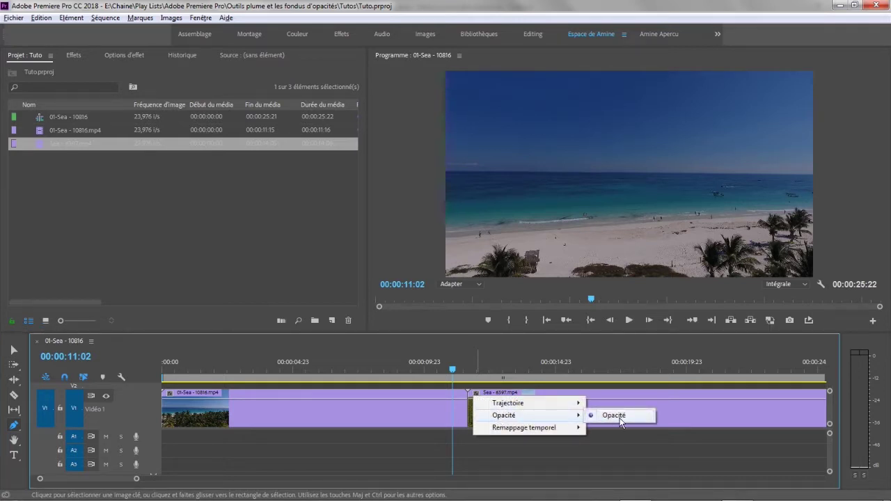
left_click(618, 417)
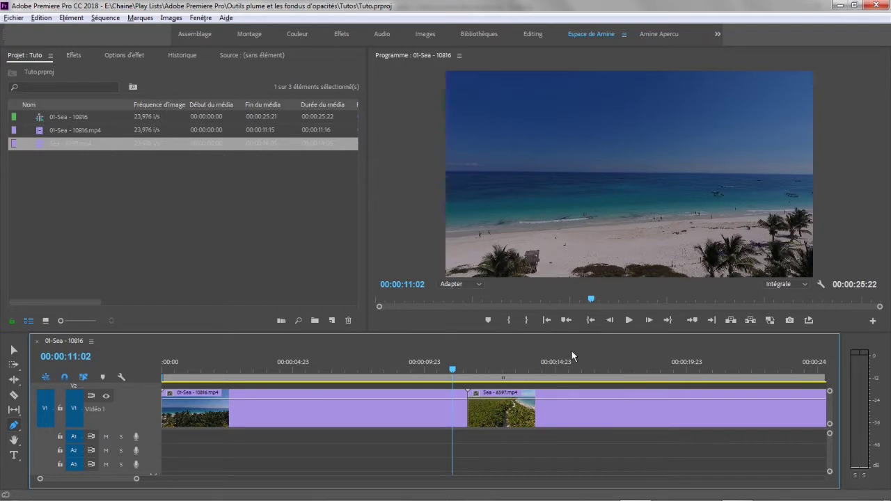
Fade out the first clip with opacity keyframes at about 8 s and 10:08, lowering the second keyframe fully.
left_click(713, 318)
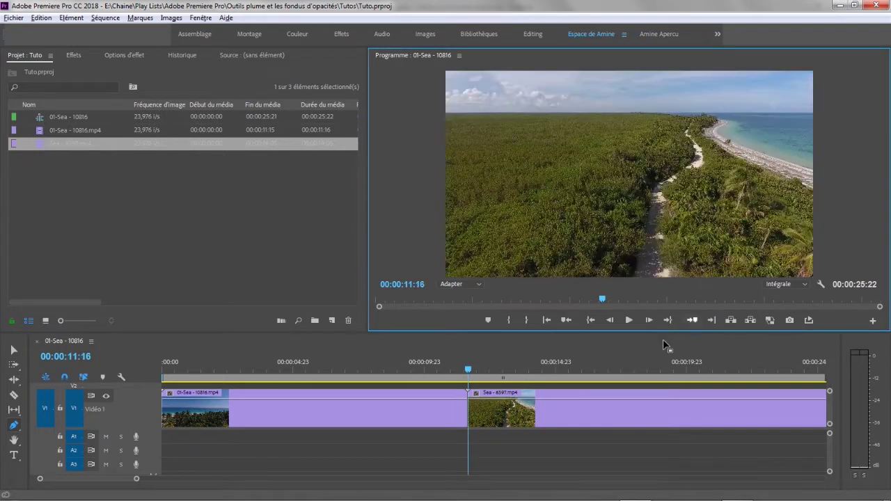
left_click(376, 401)
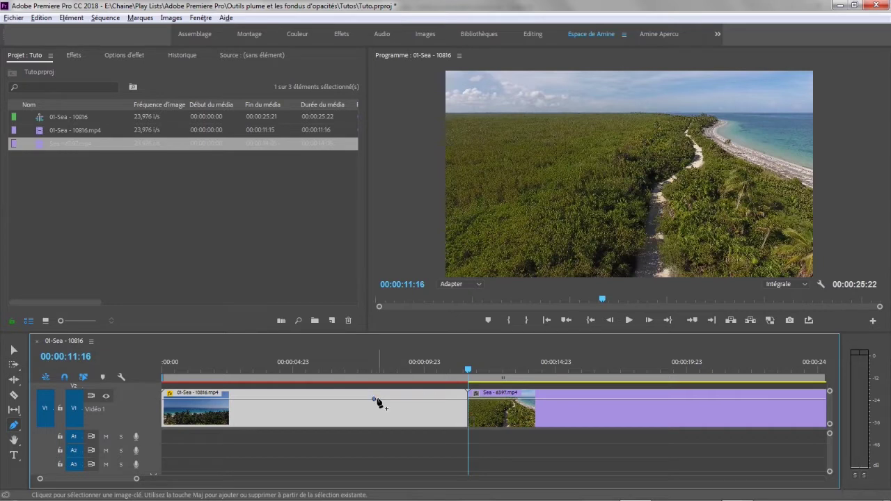
left_click(435, 399)
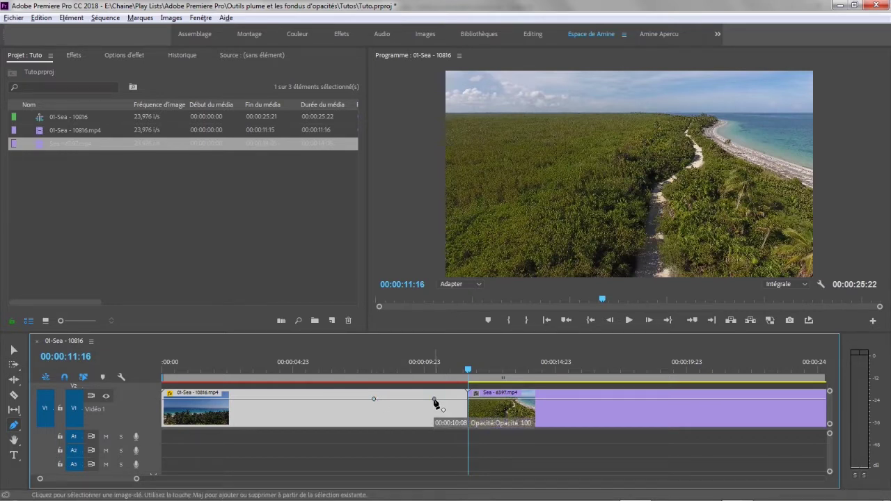
left_click_drag(435, 400, 435, 435)
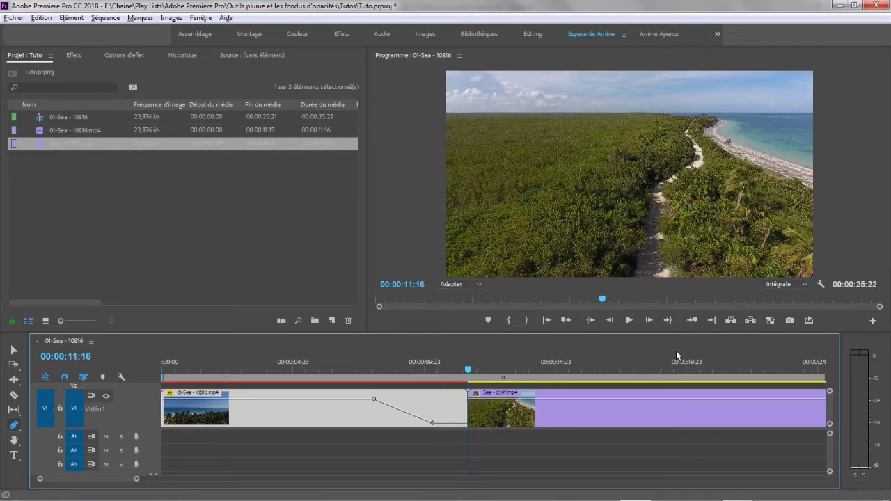
Fade in the first clip from black with opacity keyframes at its start and at about 1 s, and play it back.
left_click(546, 320)
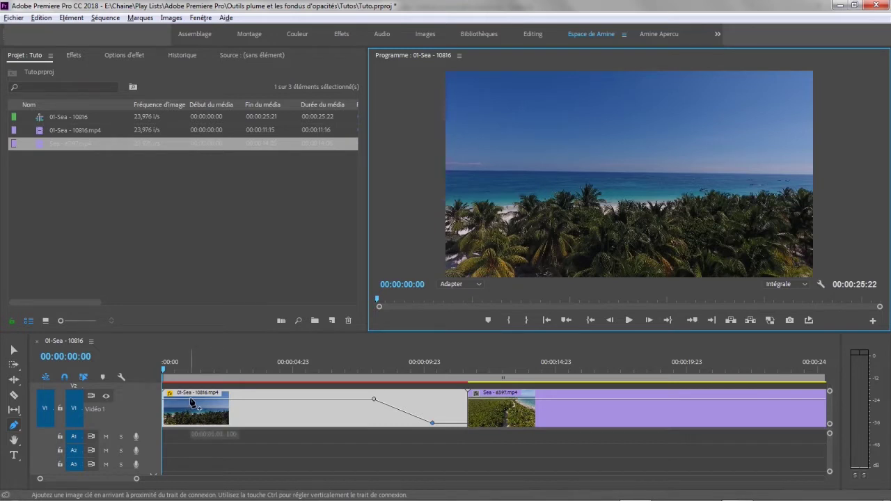
left_click(191, 399)
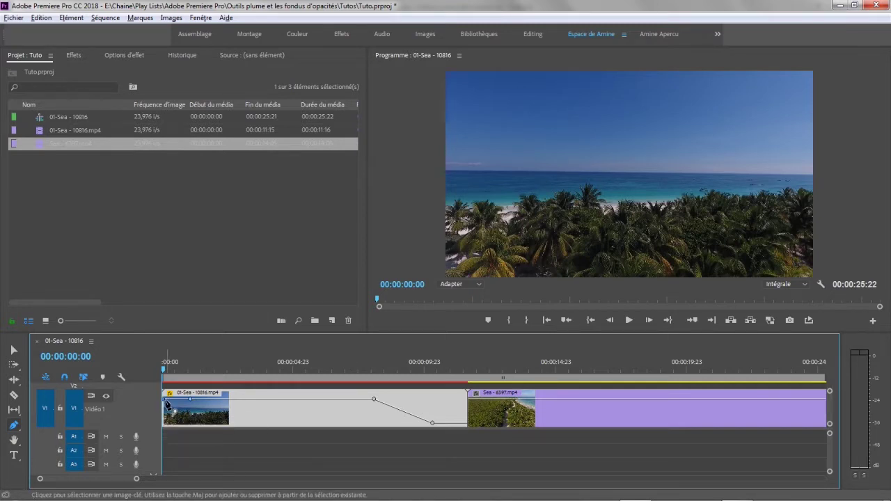
left_click_drag(165, 401, 165, 422)
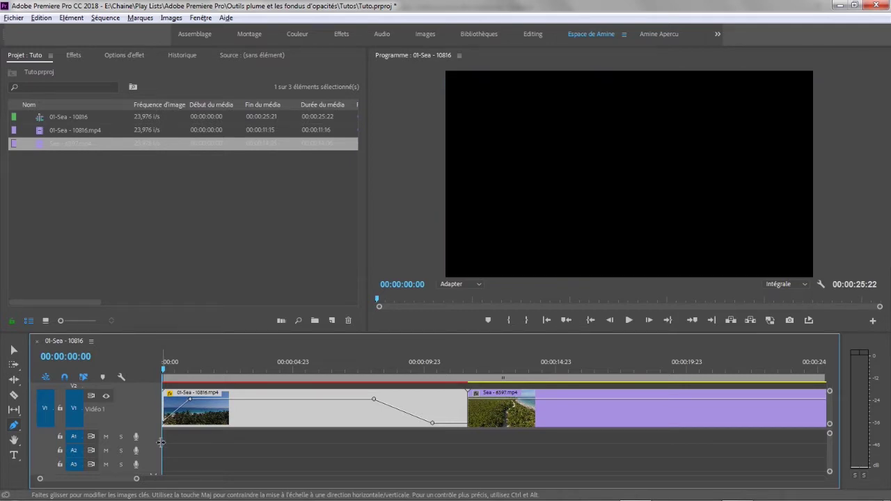
left_click(630, 323)
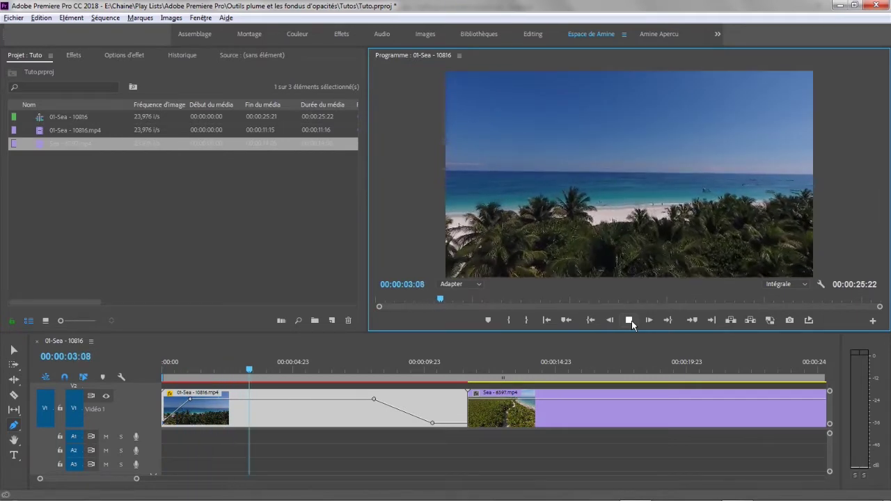
left_click(629, 321)
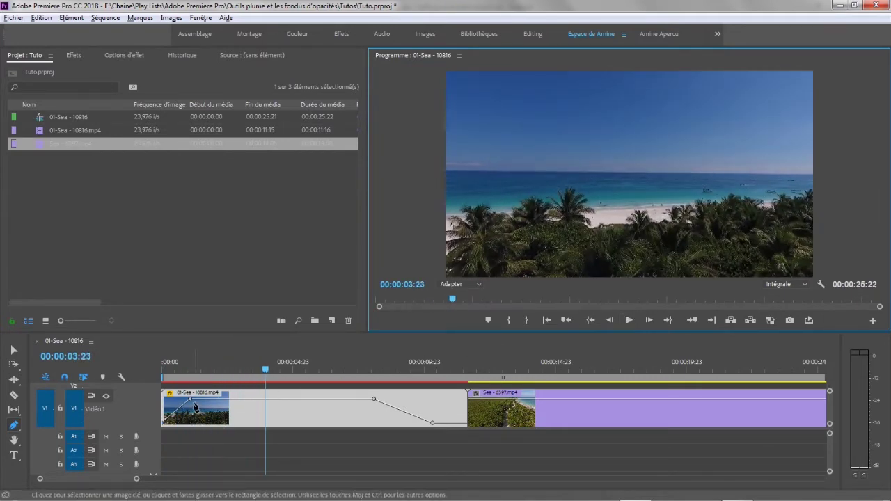
Lengthen the first clip's fade-in by moving its full-opacity keyframe to about 2 s, and replay the opening.
left_click(192, 400)
left_click_drag(192, 402, 216, 398)
left_click(548, 321)
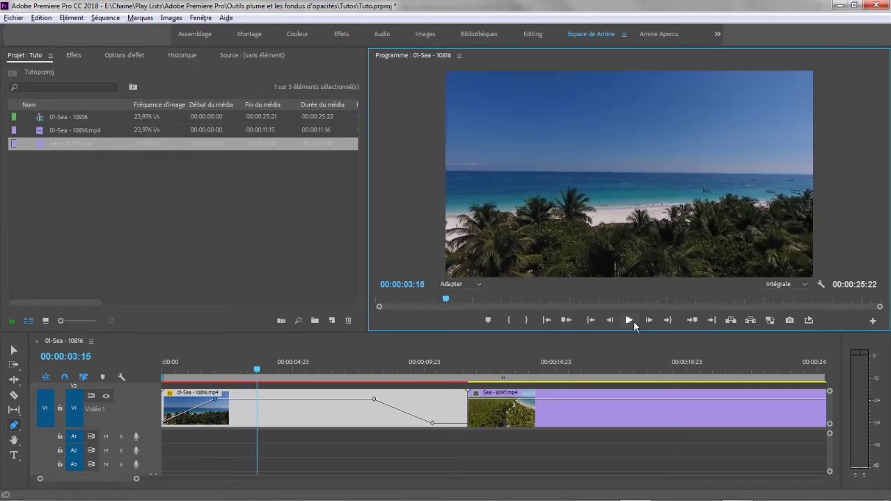
Fade the second clip to black with an opacity keyframe about 2 s before its end and a fully lowered end keyframe, and preview it.
left_click(711, 321)
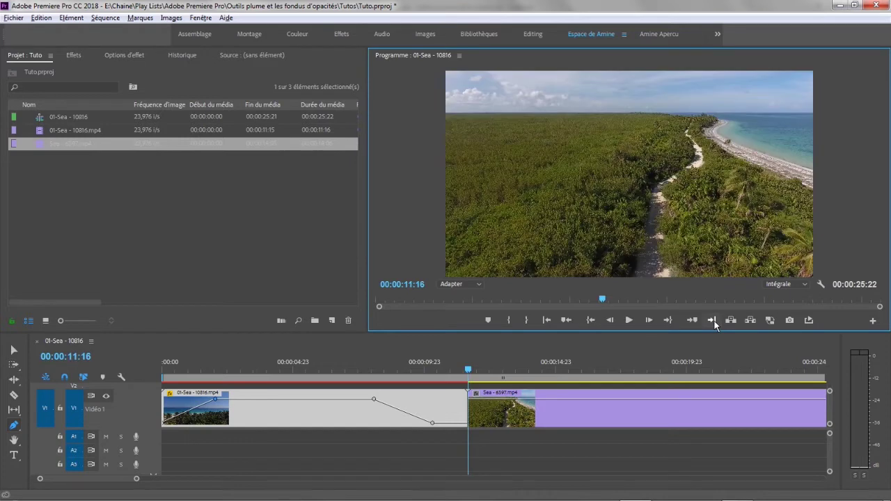
left_click(711, 321)
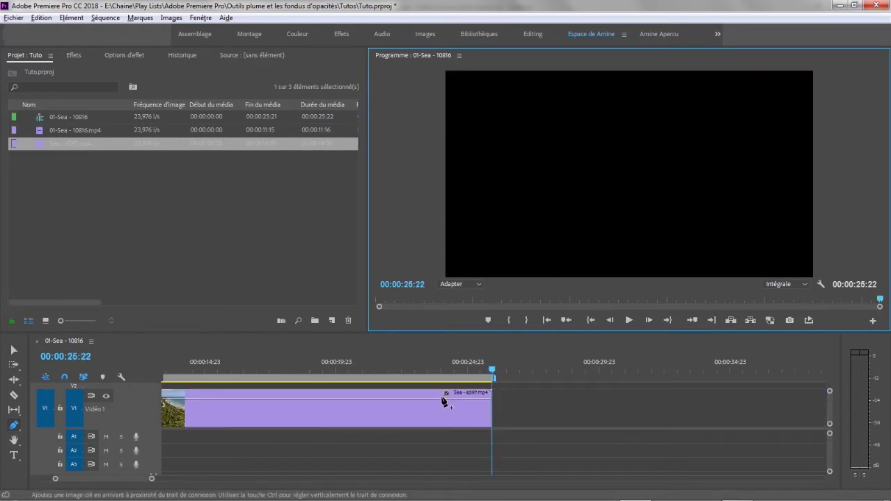
left_click(430, 400)
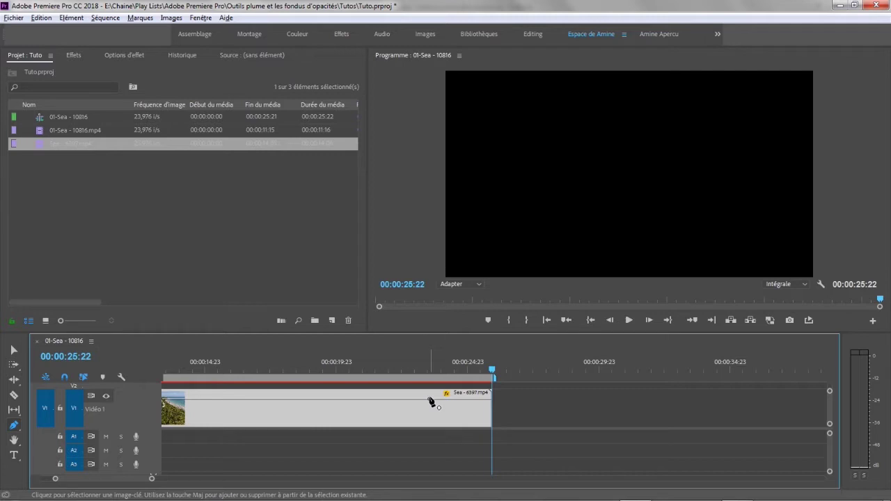
left_click(430, 399)
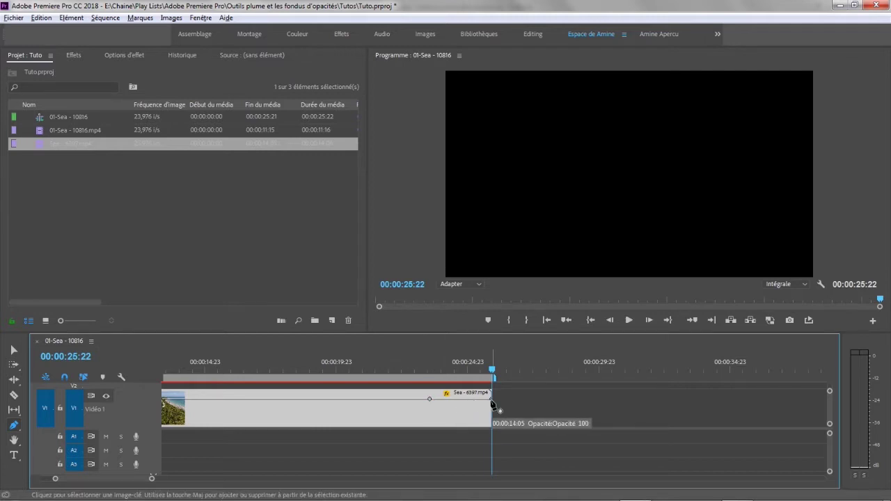
left_click_drag(492, 401, 492, 422)
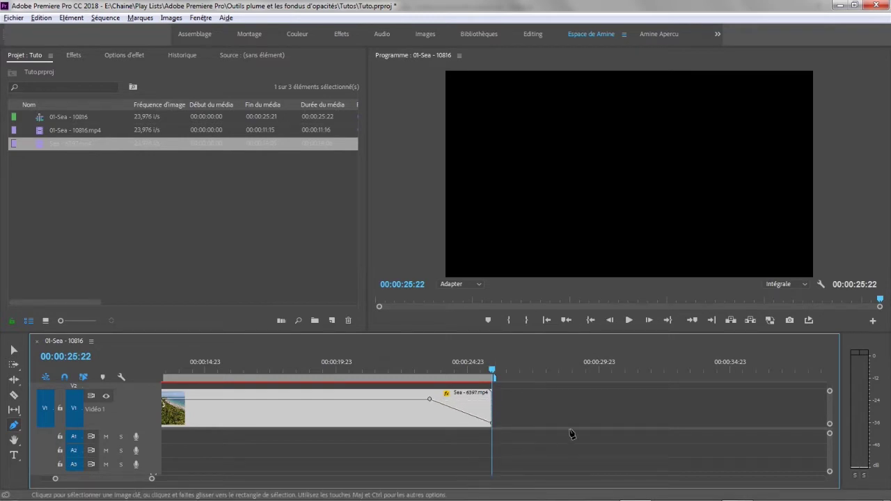
left_click(386, 375)
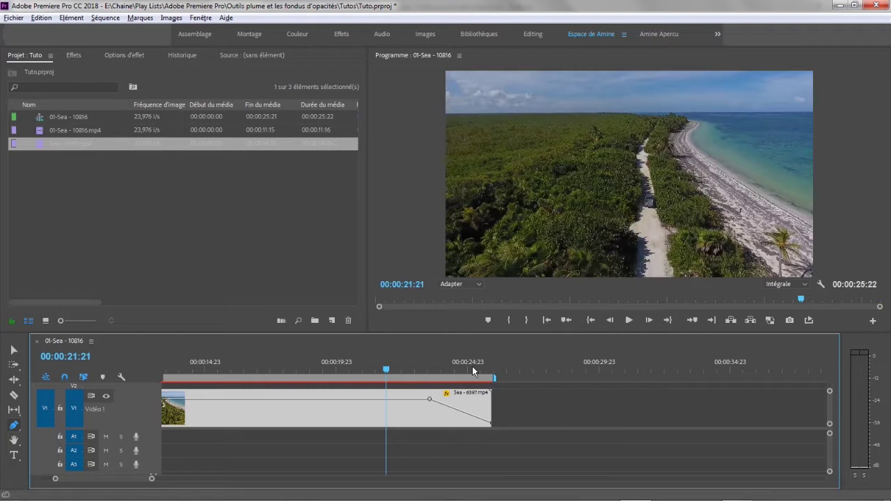
left_click(627, 323)
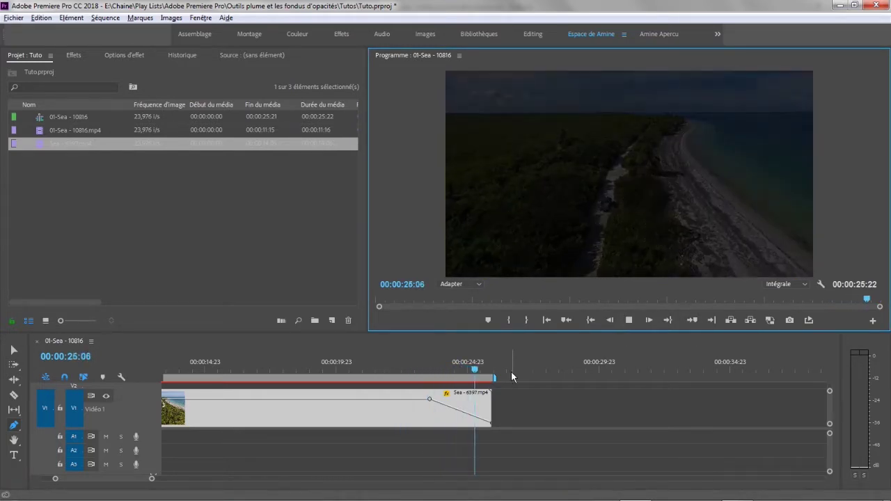
Lengthen the second clip's fade-out by moving its starting keyframe to about 3 s before the end, and replay the ending.
left_click_drag(429, 399, 408, 399)
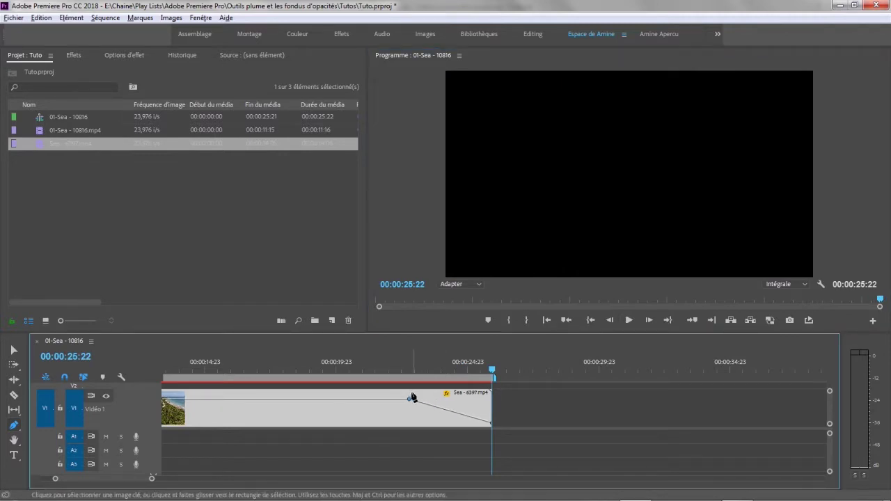
left_click(388, 365)
left_click(628, 320)
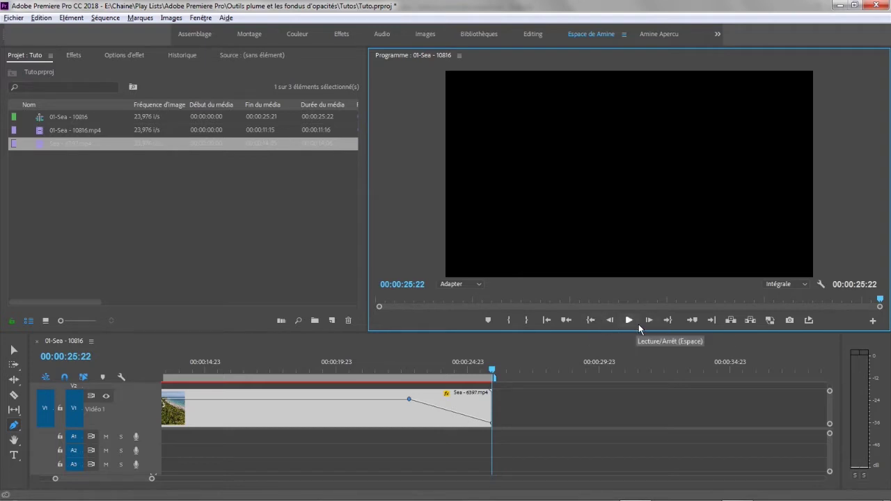
Play the sequence from 00:00:07:12 to check the first clip's fade-out and the cut into the second clip.
left_click(545, 321)
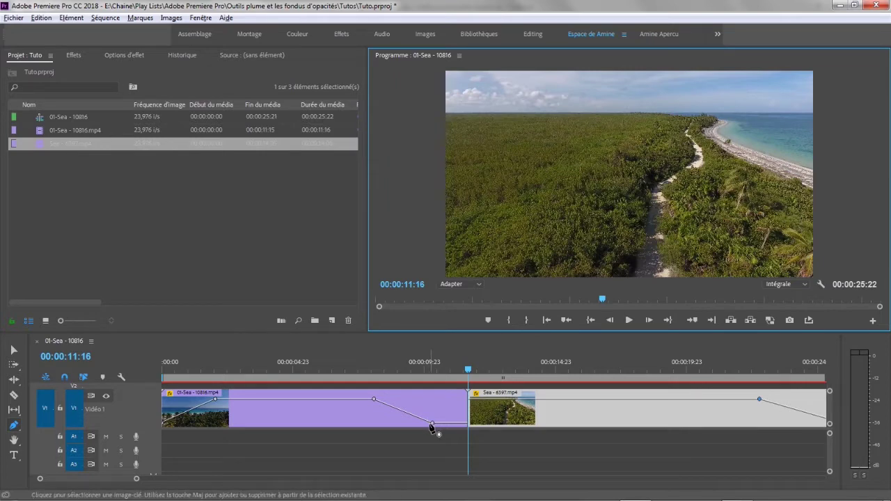
left_click(359, 375)
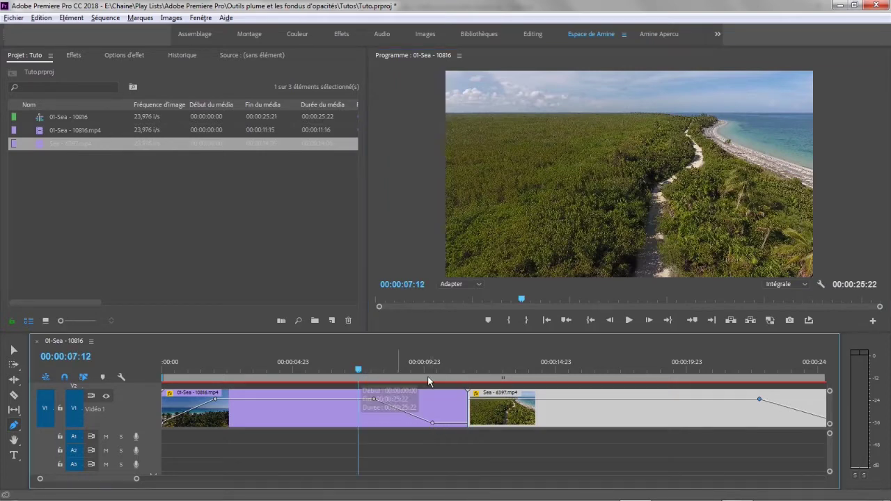
left_click(628, 321)
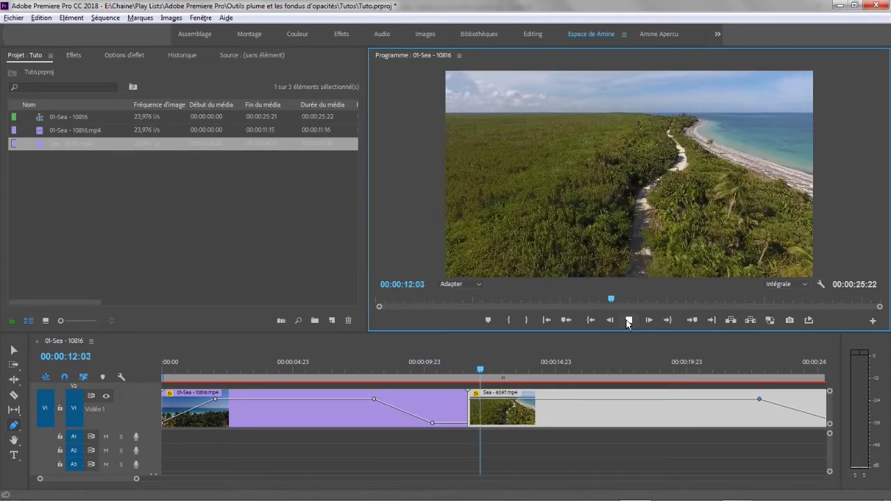
left_click(628, 321)
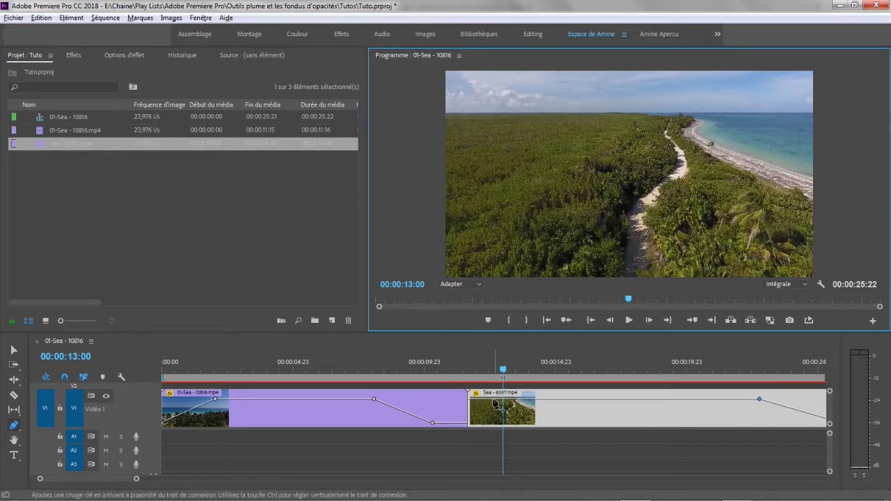
Fade in the second clip from black with opacity keyframes at about 12:13 and 15 s, lowering the earlier one fully.
left_click(495, 406)
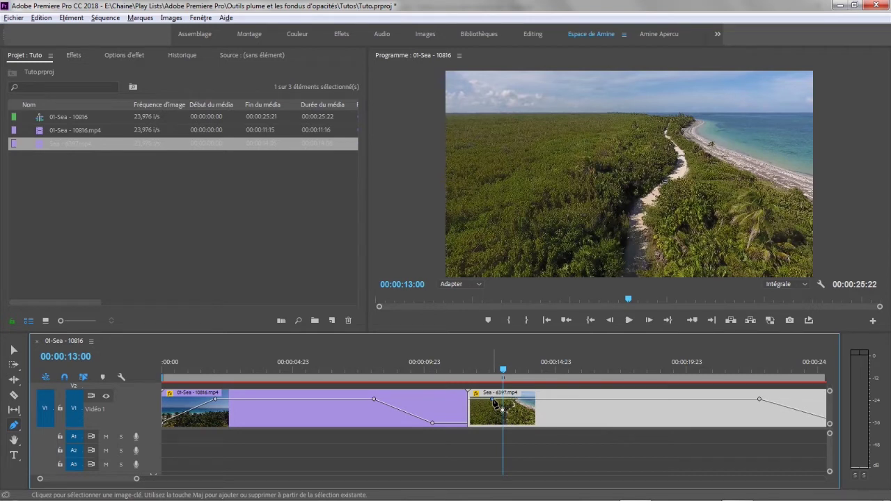
left_click(549, 399)
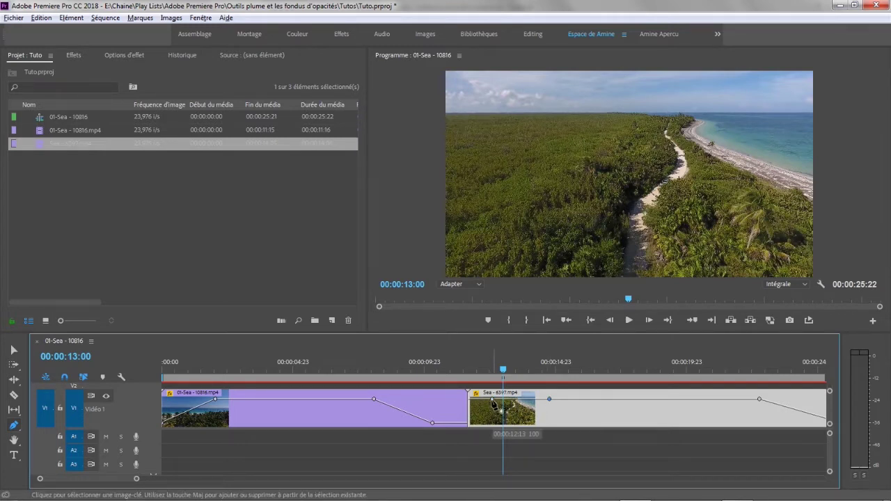
left_click_drag(493, 401, 493, 423)
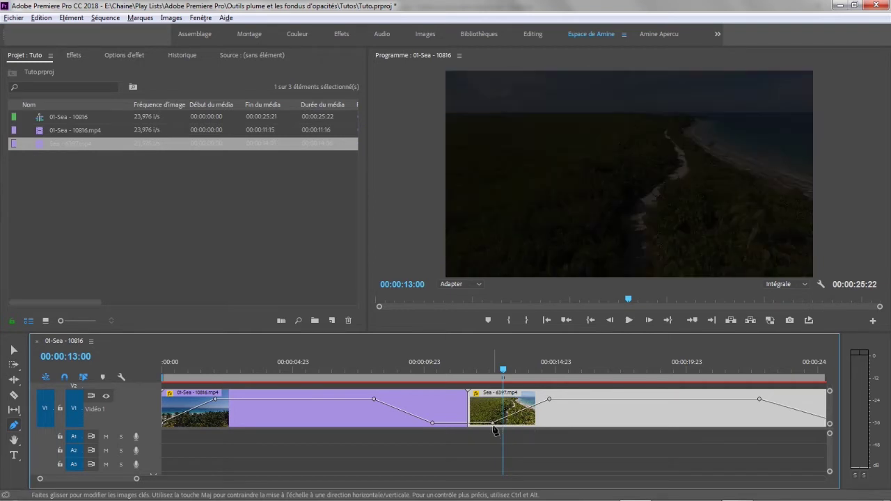
Shorten both fades around the cut by moving their full-opacity keyframes closer to it, and play back the transition.
left_click_drag(374, 399, 383, 398)
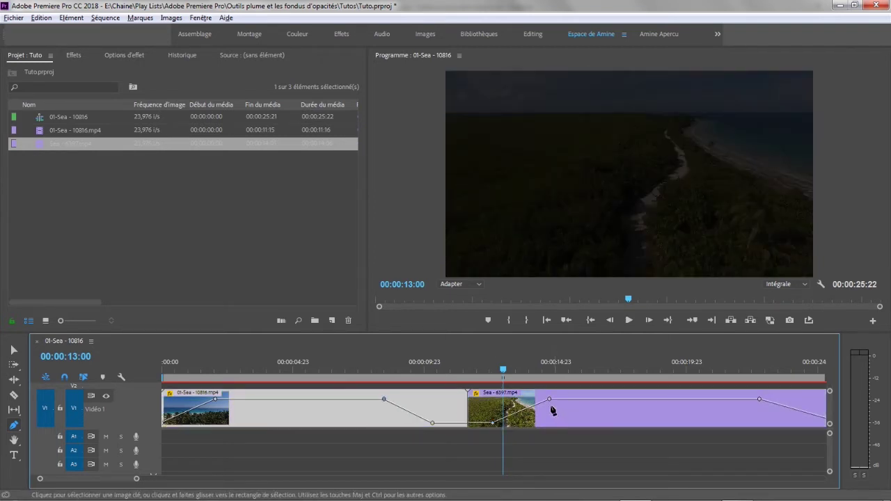
left_click_drag(549, 398, 536, 400)
left_click(367, 367)
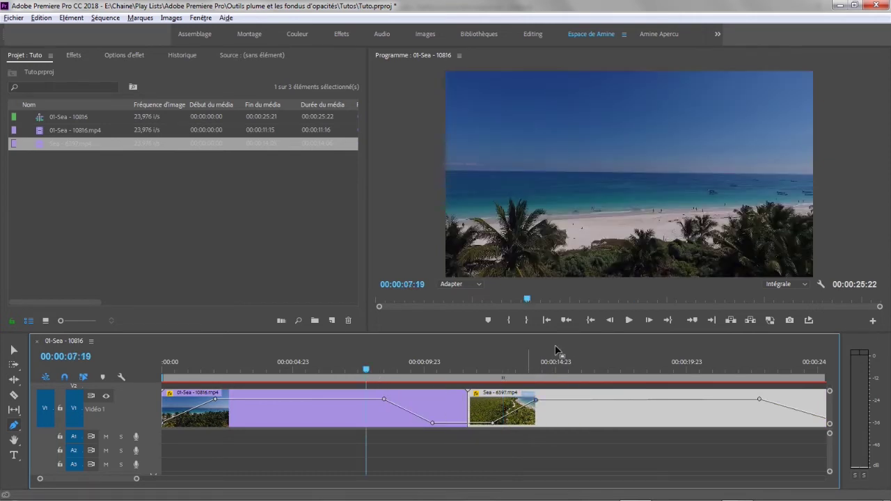
left_click(626, 321)
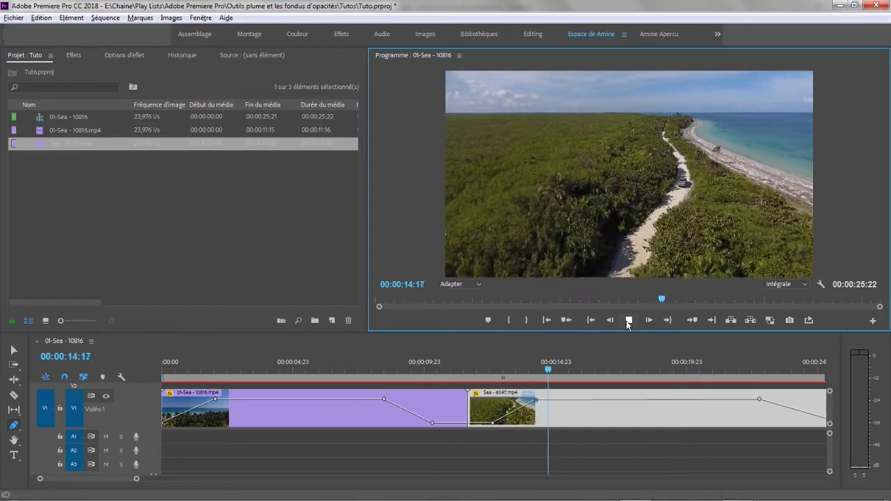
left_click(628, 321)
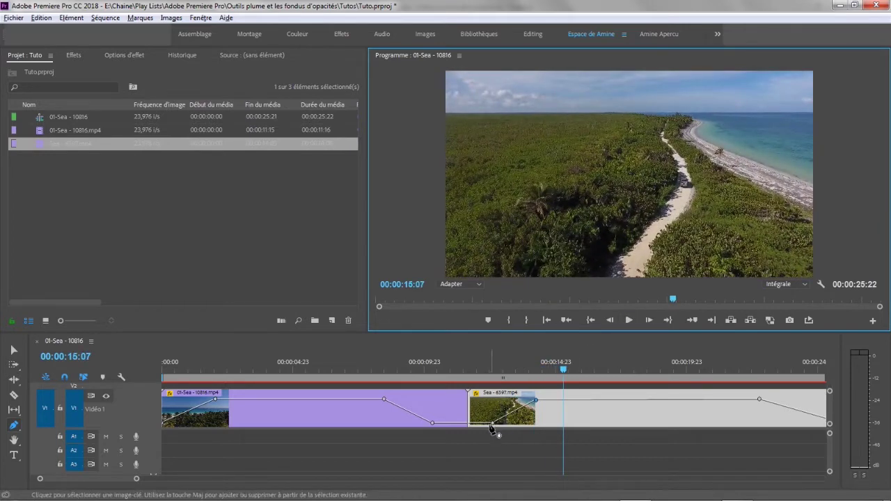
Move both clips' zero-opacity keyframes closer to the cut, shift the first clip's full-opacity one to about 9 s, and play the transition.
left_click_drag(491, 424, 456, 425)
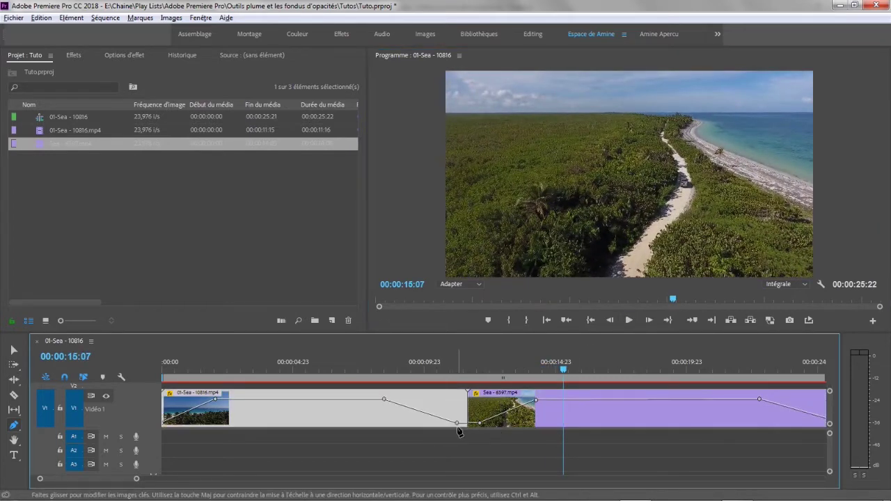
left_click_drag(384, 398, 399, 399)
left_click(375, 369)
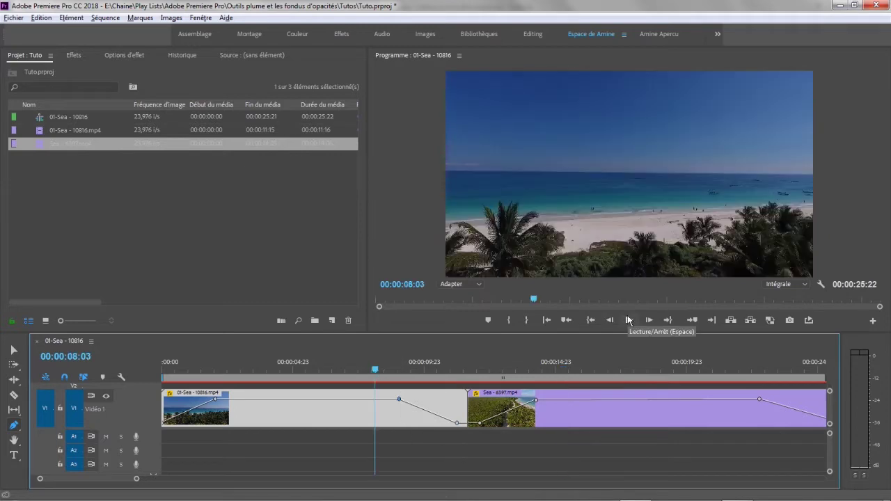
left_click(628, 321)
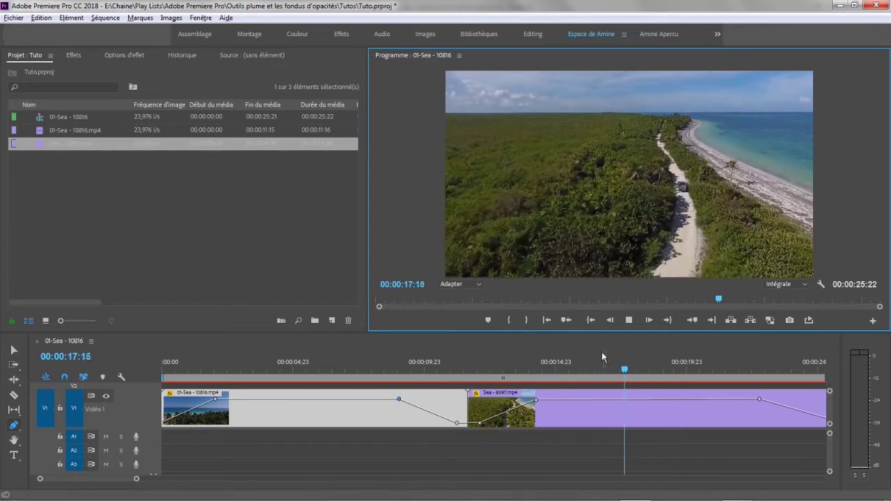
key("space")
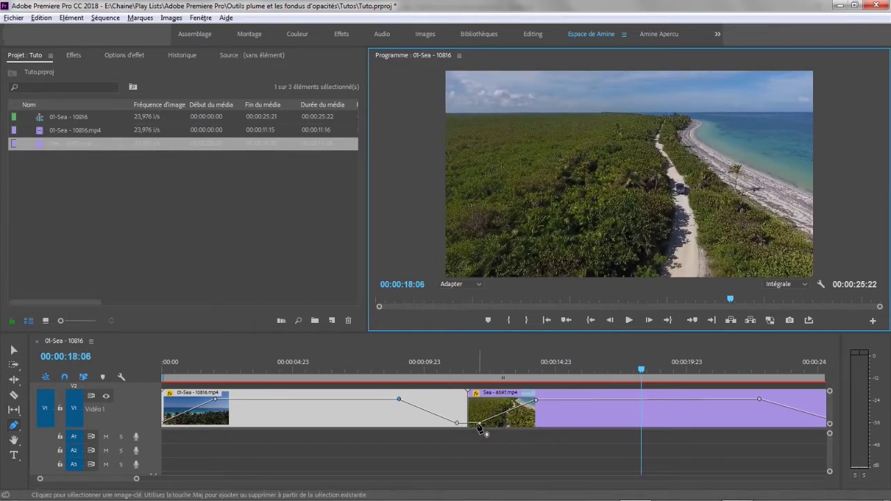
Place both clips' zero-opacity keyframes right at the cut and bring the full-opacity ones to 9:22 and about 13 s.
left_click(456, 423)
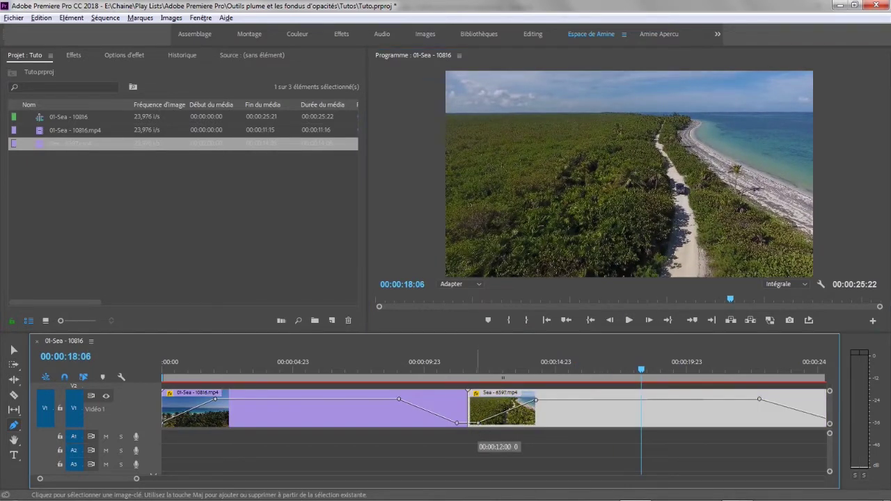
left_click(464, 423)
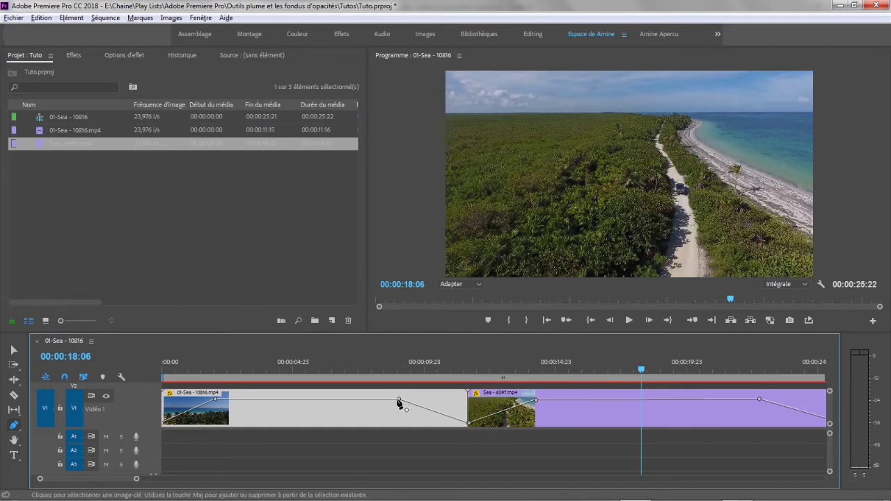
left_click_drag(399, 402, 401, 403)
left_click_drag(400, 402, 423, 400)
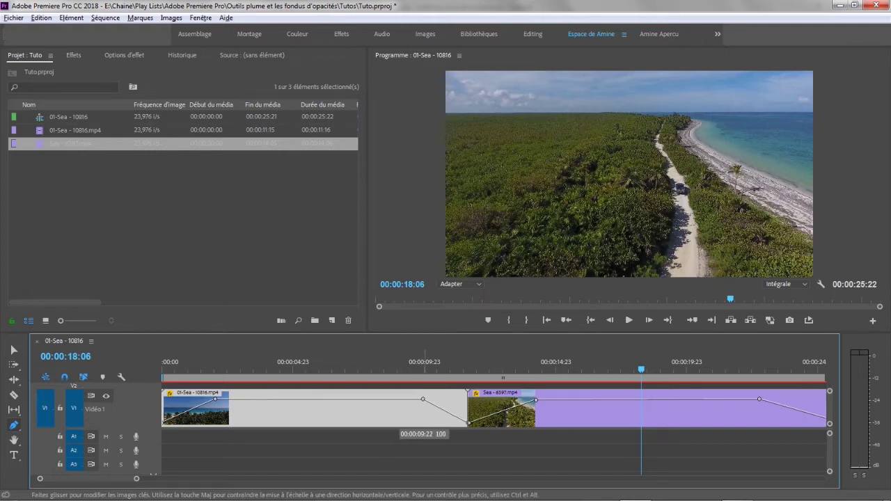
left_click_drag(536, 400, 513, 402)
left_click(415, 387)
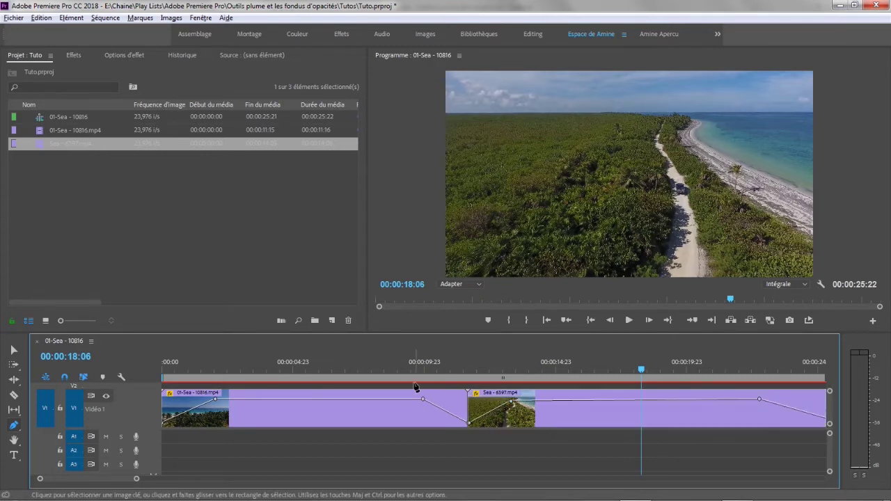
Play back the transition from just before the first clip's fade-out into the fully visible second clip.
left_click(410, 379)
left_click(630, 319)
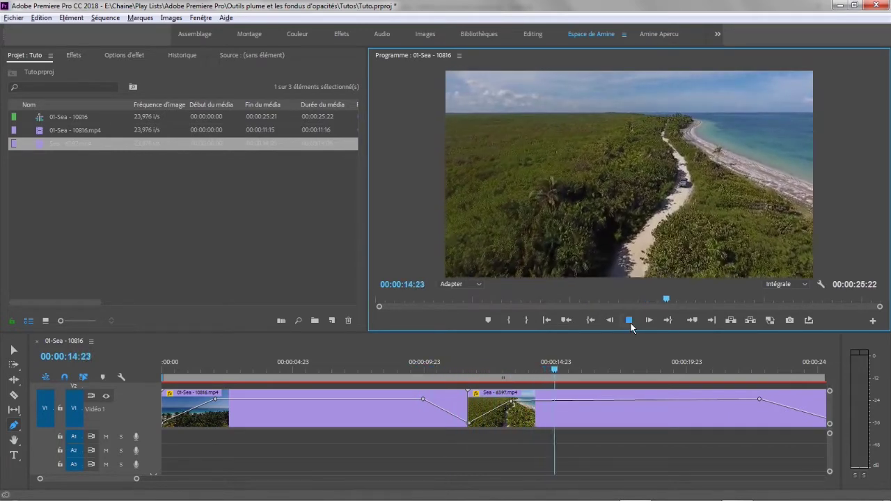
left_click(630, 320)
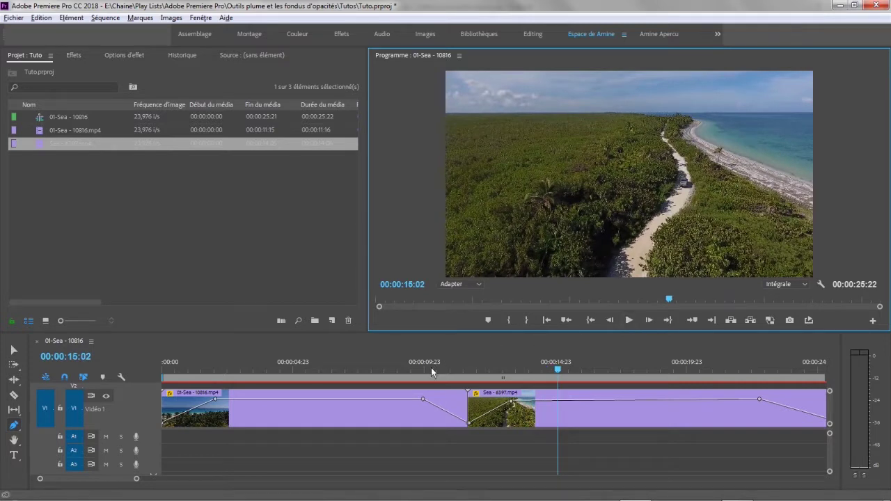
Delete the four opacity keyframes around the cut: the first clip's fade-out pair and the second clip's fade-in pair.
left_click(471, 429)
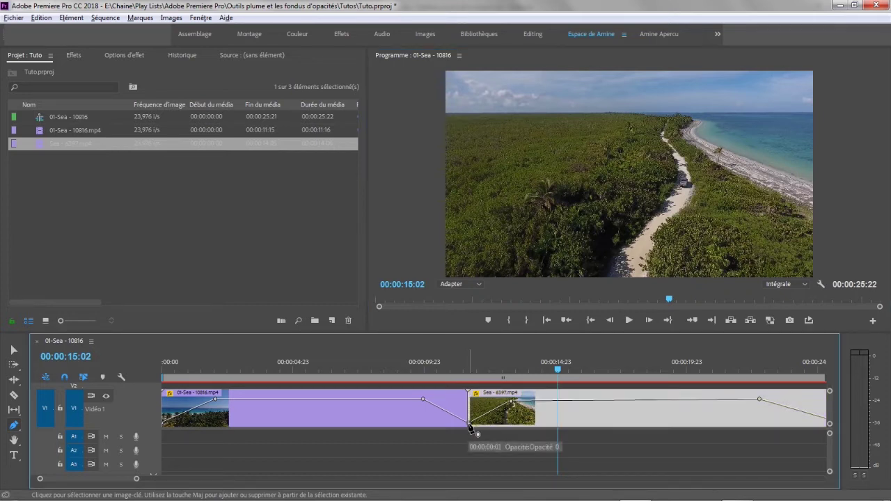
right_click(471, 426)
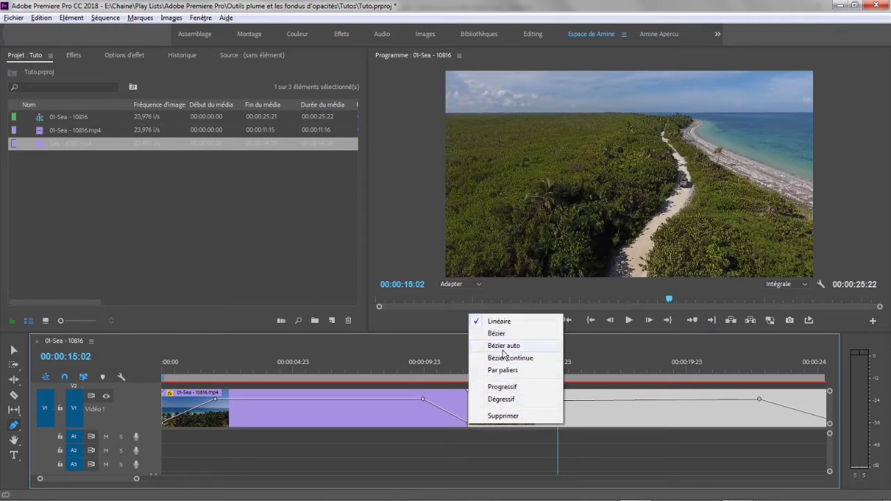
left_click(503, 416)
left_click(467, 424)
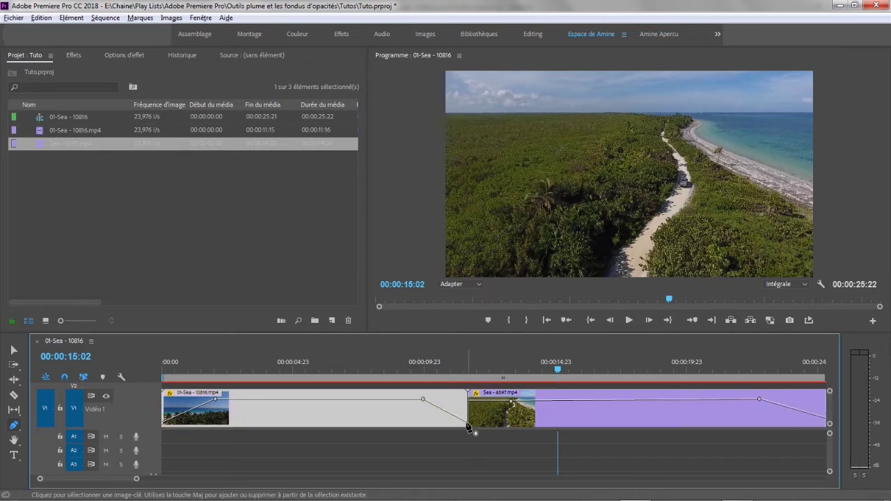
right_click(469, 427)
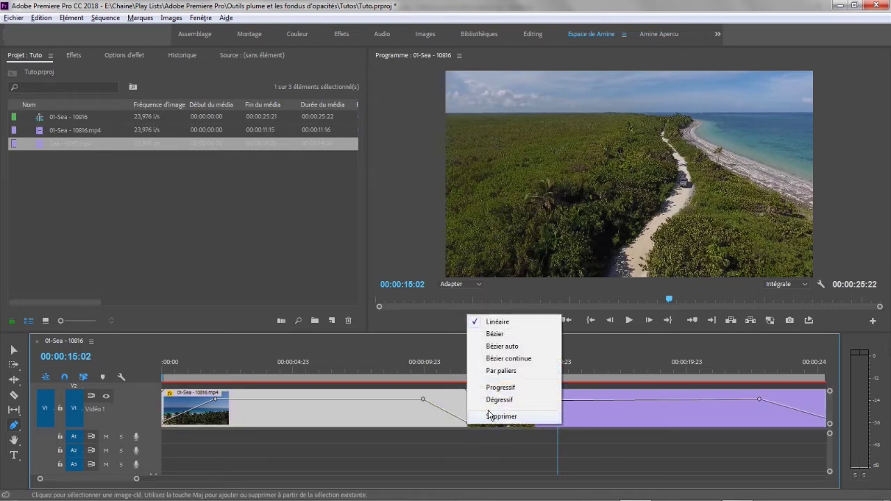
left_click(496, 418)
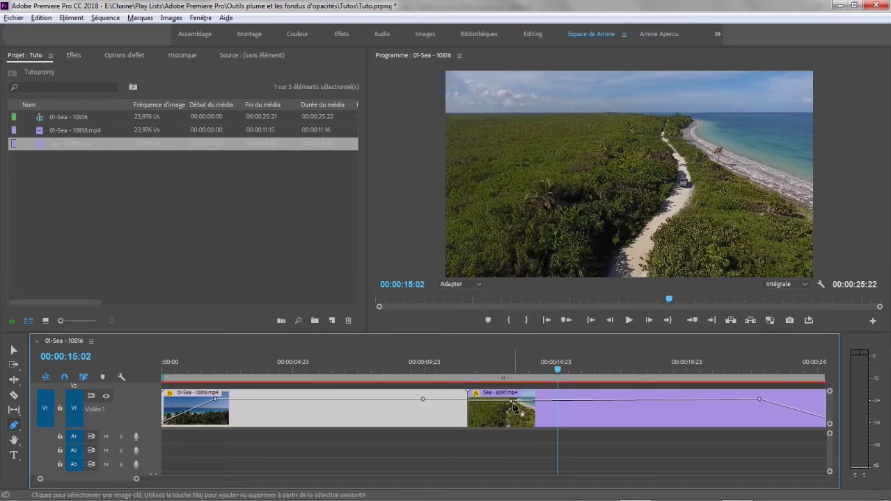
right_click(512, 406)
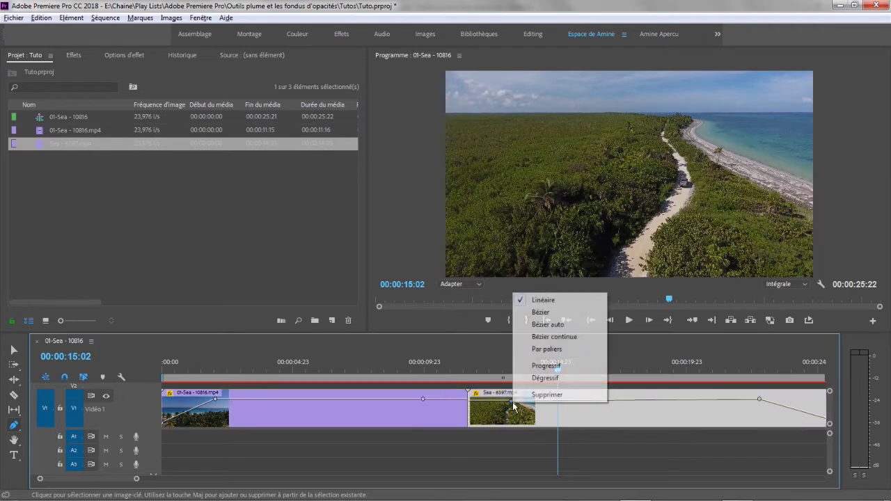
left_click(546, 395)
right_click(423, 400)
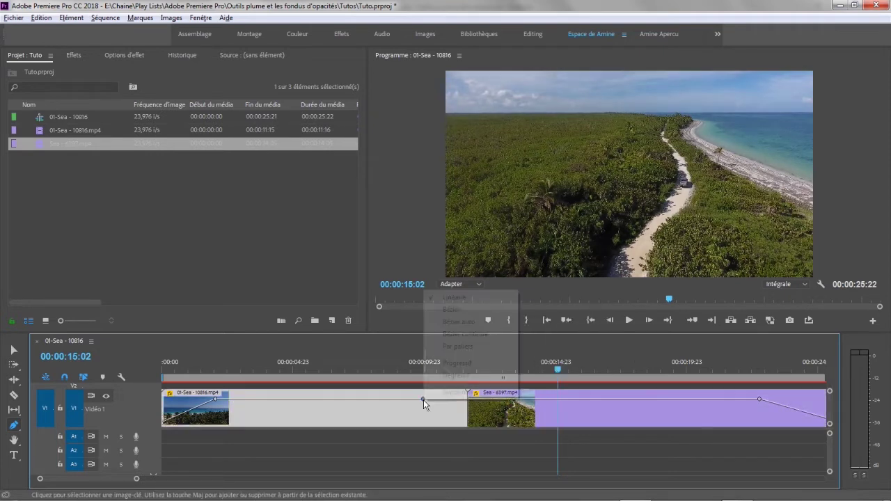
left_click(451, 393)
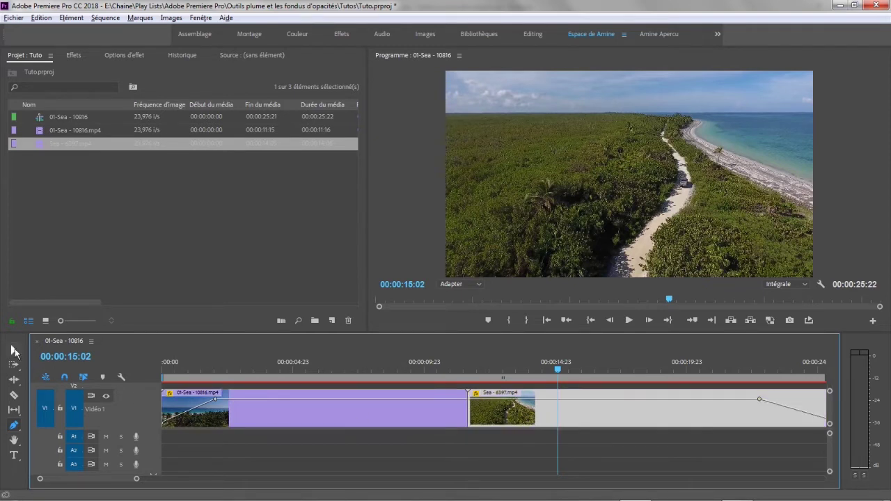
Move the second clip up to Vidéo 2, overlapping the first clip's end by about 2 s, and play the overlap.
left_click(14, 352)
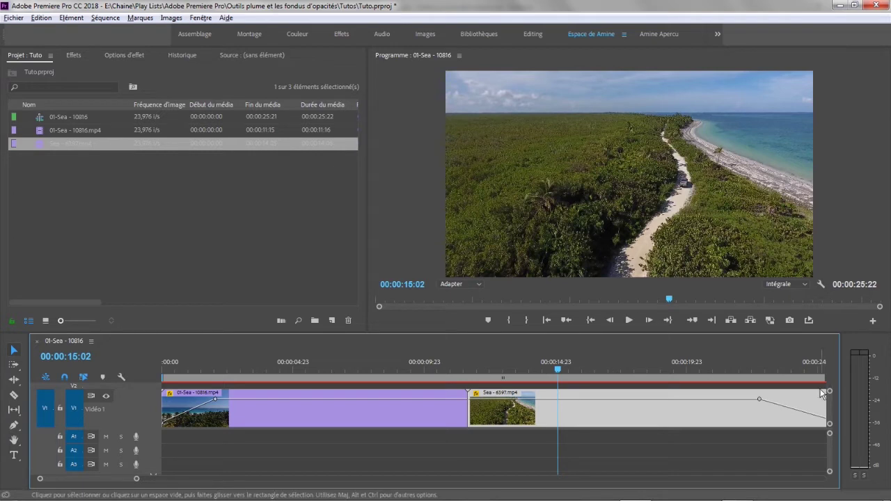
left_click_drag(829, 392, 818, 382)
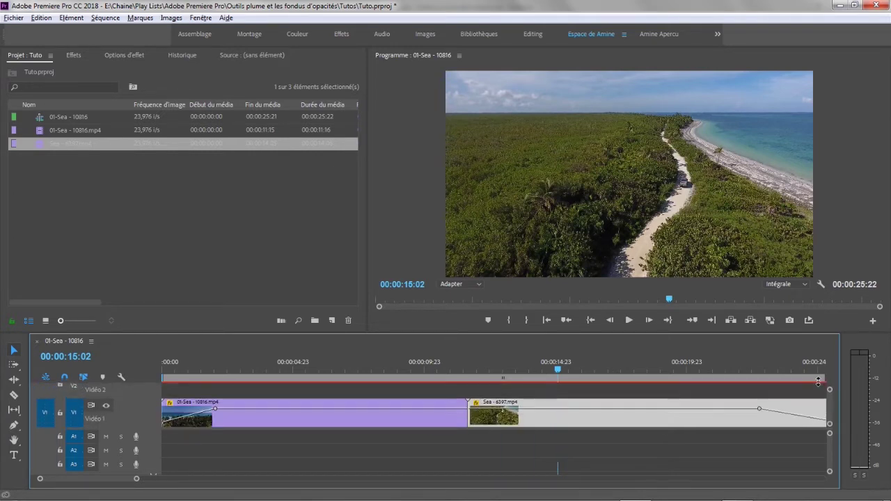
left_click_drag(580, 415, 533, 397)
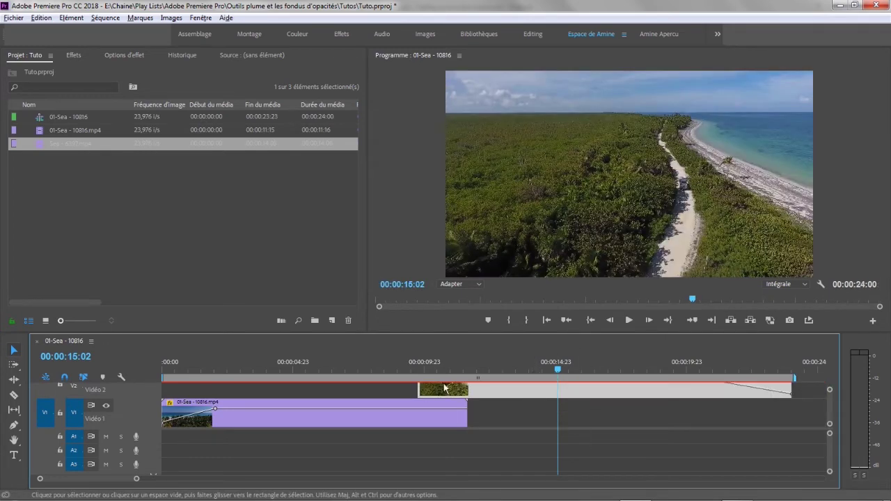
left_click(365, 363)
left_click(629, 320)
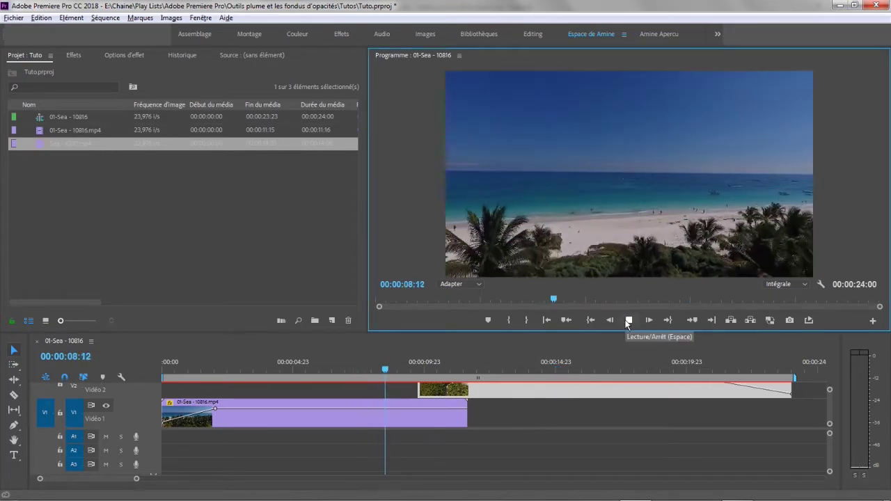
left_click(627, 320)
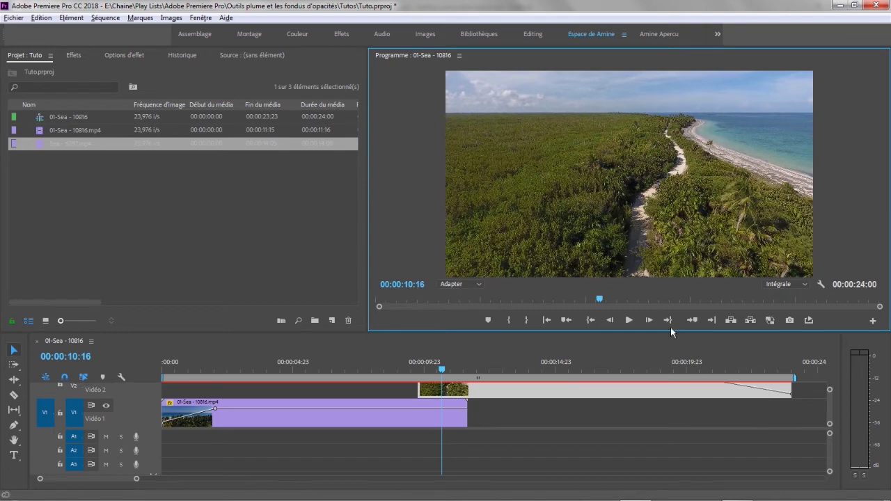
Enlarge the timeline and add opacity keyframes with the Pen tool at the start and end of the overlap on both clips.
left_click_drag(296, 332, 296, 291)
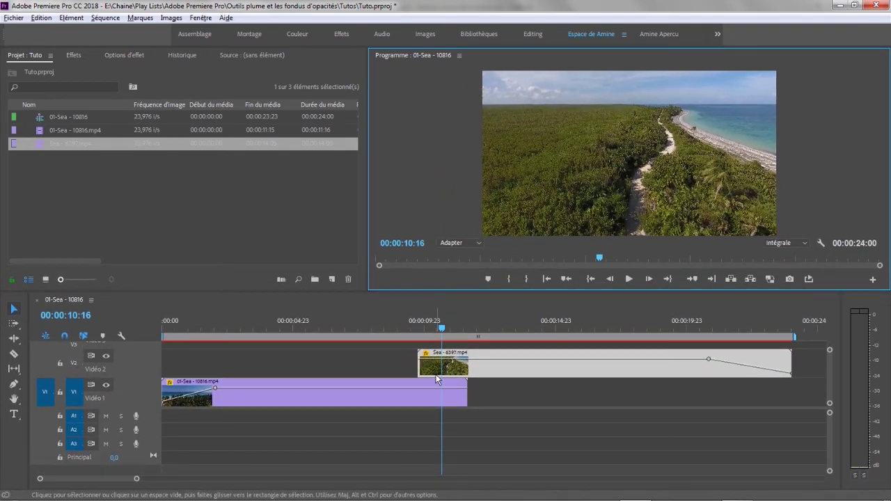
left_click(14, 384)
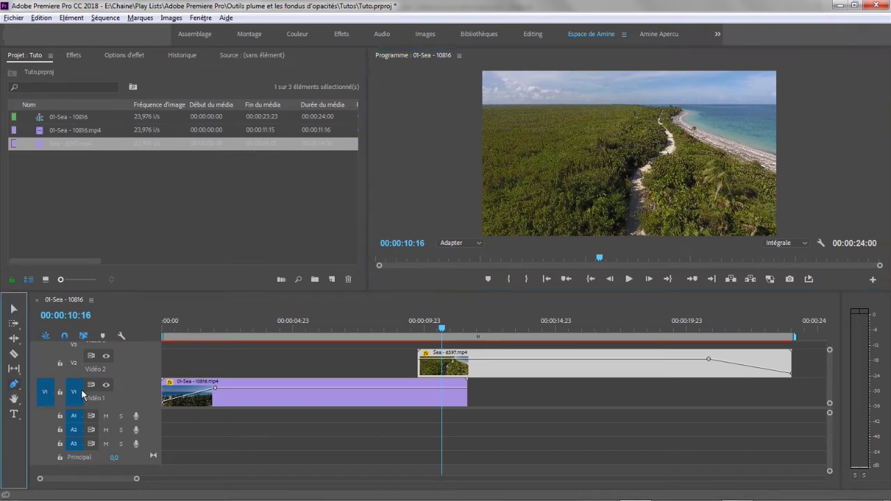
left_click(467, 359)
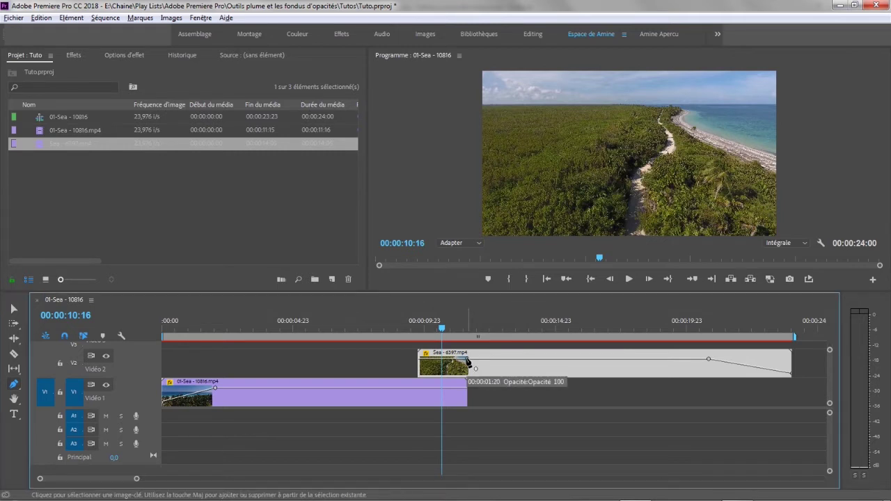
left_click(416, 360)
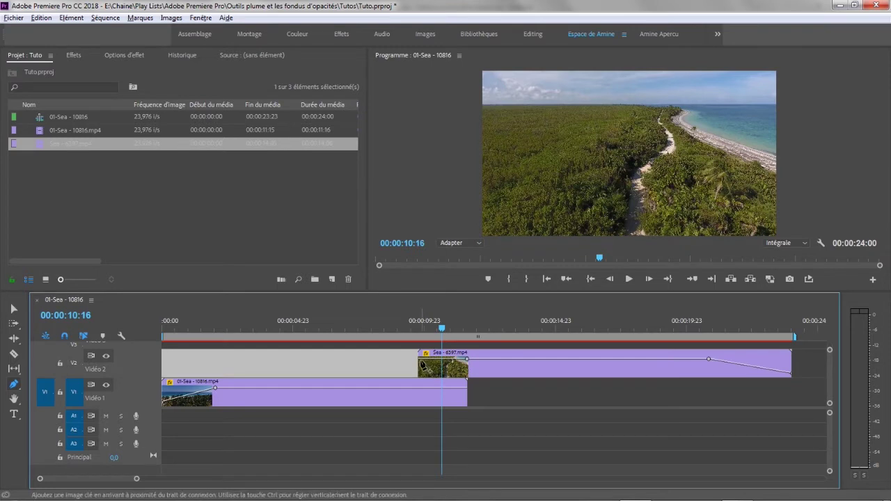
left_click(421, 364)
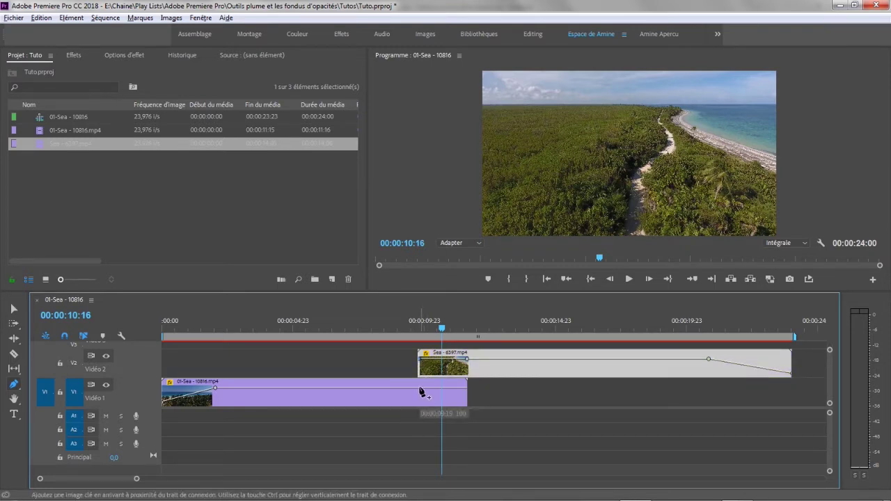
left_click(420, 389)
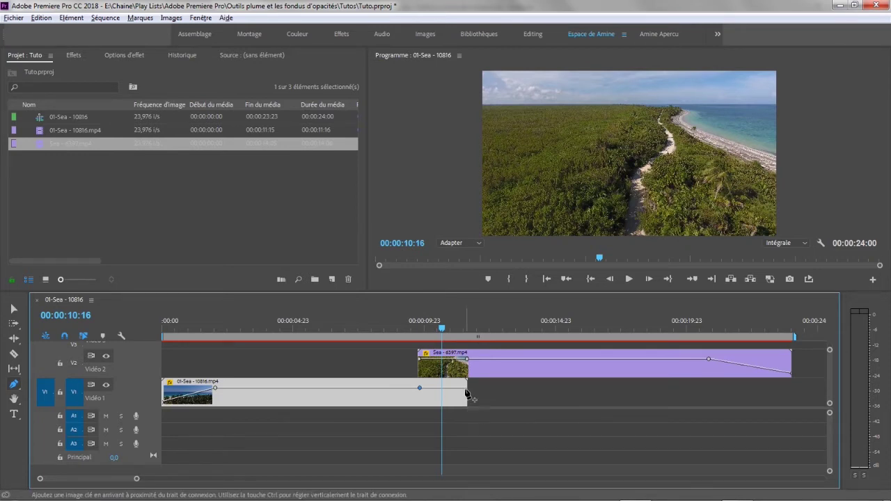
left_click(466, 389)
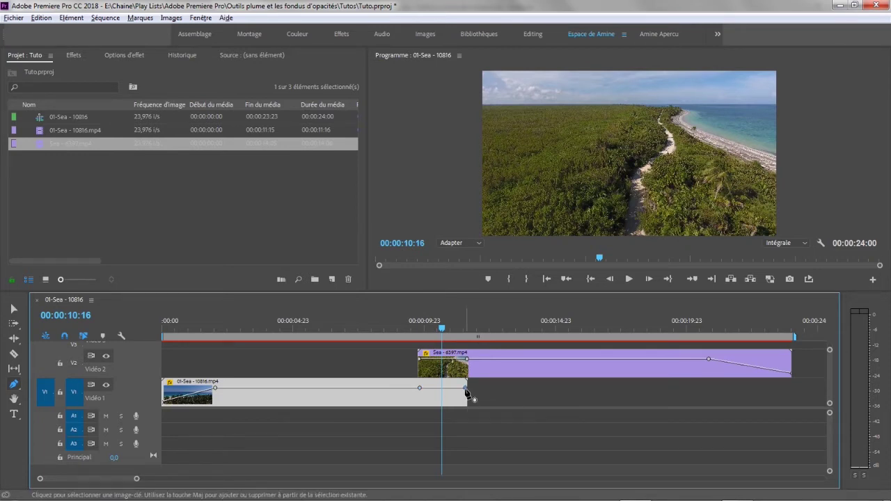
Lower the second clip's first keyframe and the first clip's last keyframe to 0 opacity, and play the crossfade from 00:00:09:03.
left_click(420, 362)
left_click_drag(420, 362, 420, 375)
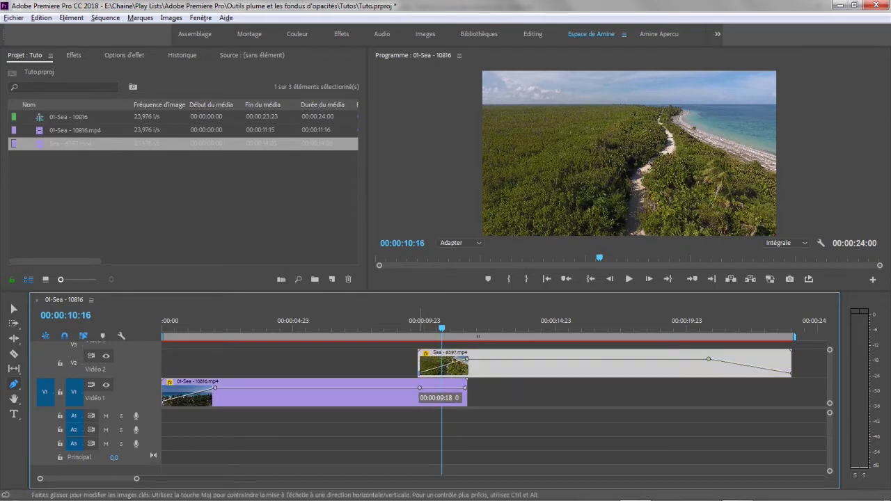
left_click(465, 388)
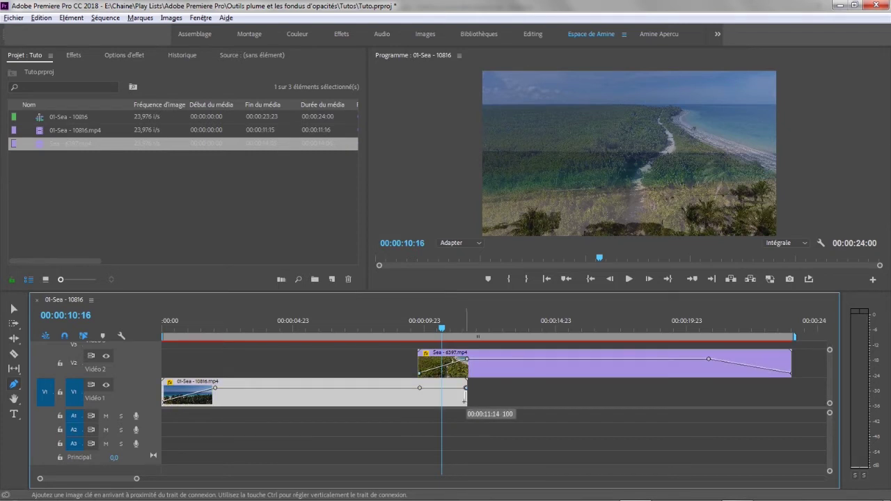
left_click_drag(466, 388, 465, 402)
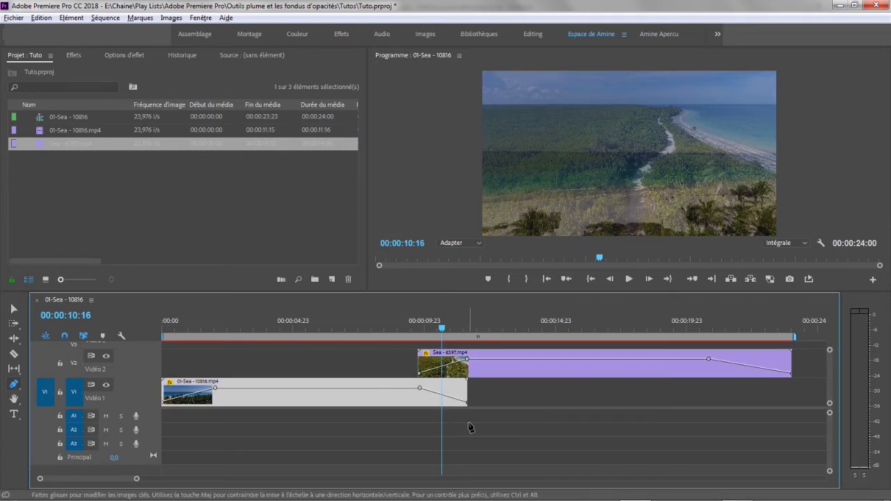
left_click(402, 340)
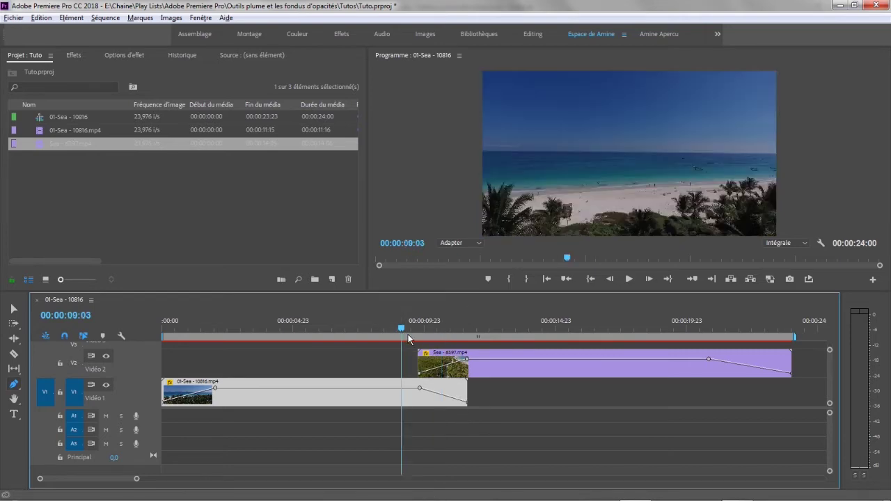
left_click(629, 279)
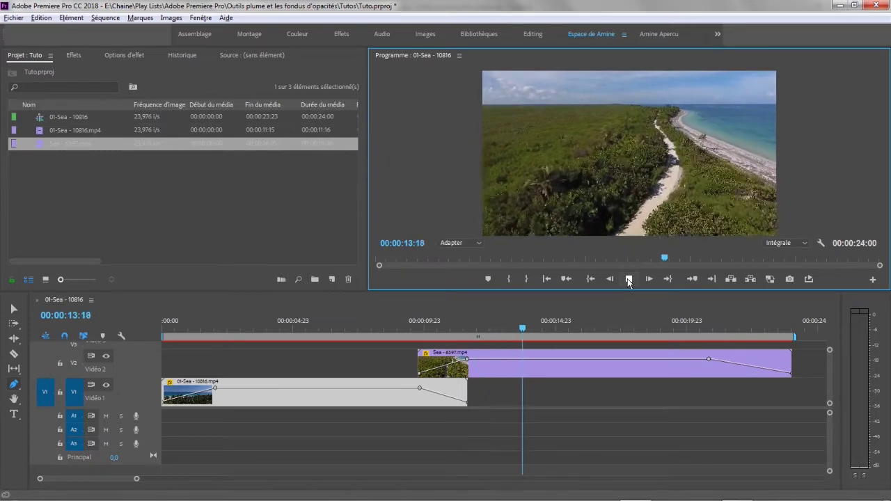
Stop playback and lengthen both fades by moving the second clip's full-opacity keyframe later and the first clip's fade-out start keyframe earlier.
left_click(629, 279)
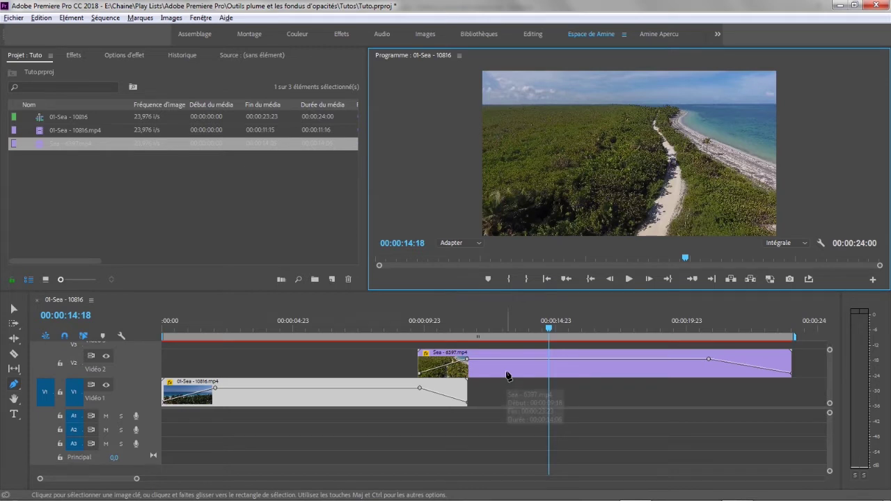
left_click_drag(467, 358, 496, 358)
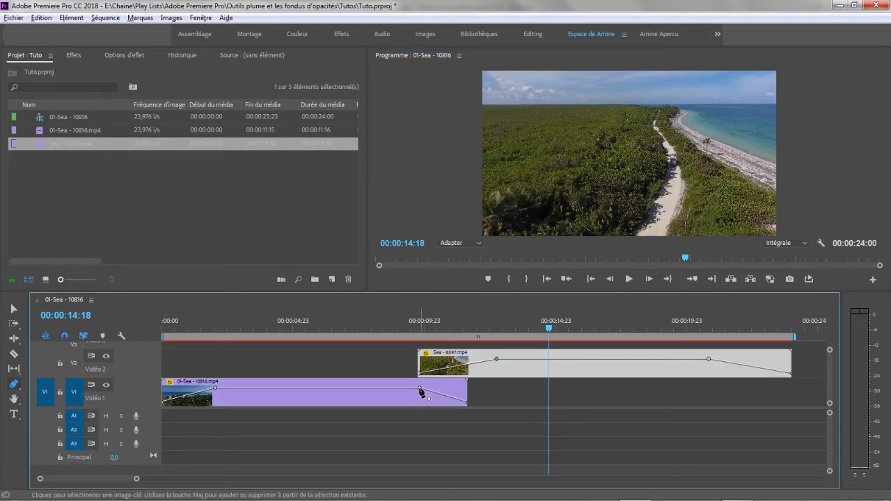
left_click_drag(421, 390, 382, 389)
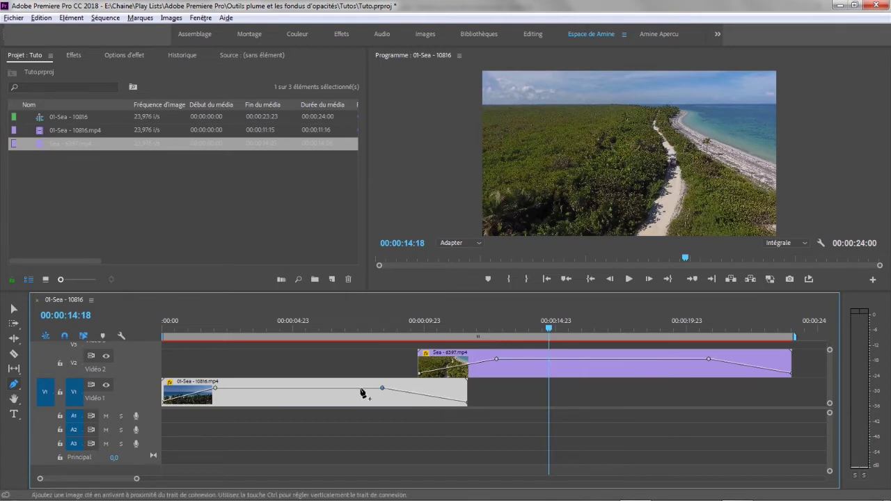
Slide the second clip back to start at the first clip's fade-out keyframe, and move its full-opacity keyframe to 00:00:11:13.
left_click(13, 308)
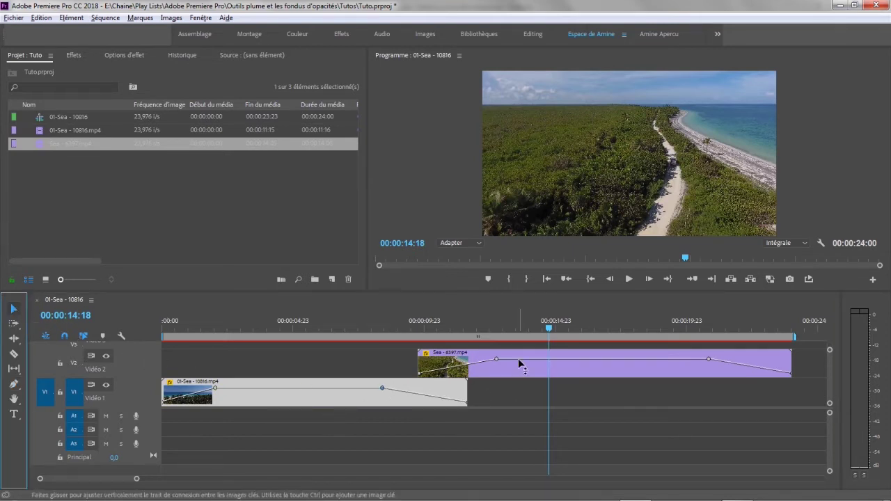
left_click_drag(506, 348, 479, 358)
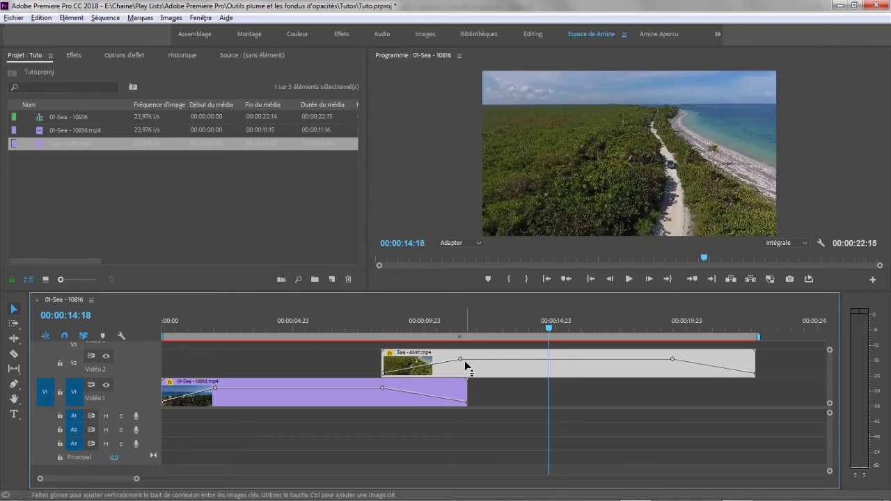
left_click(13, 384)
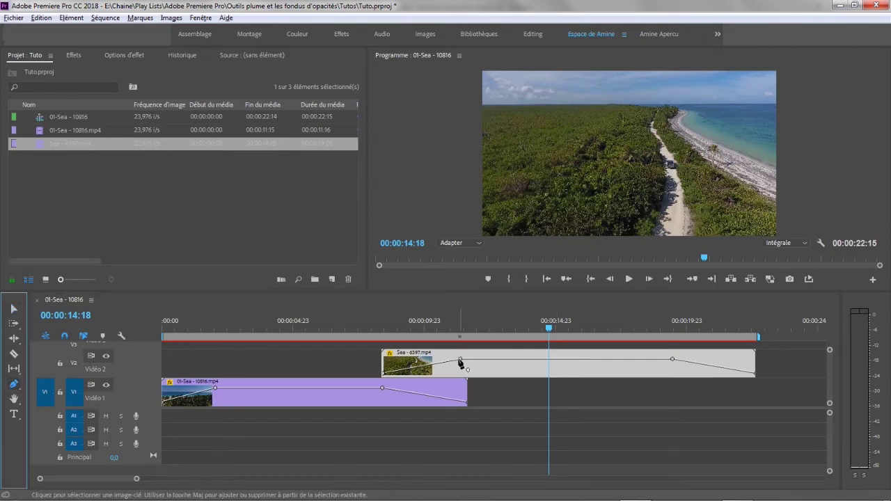
left_click_drag(460, 361, 464, 359)
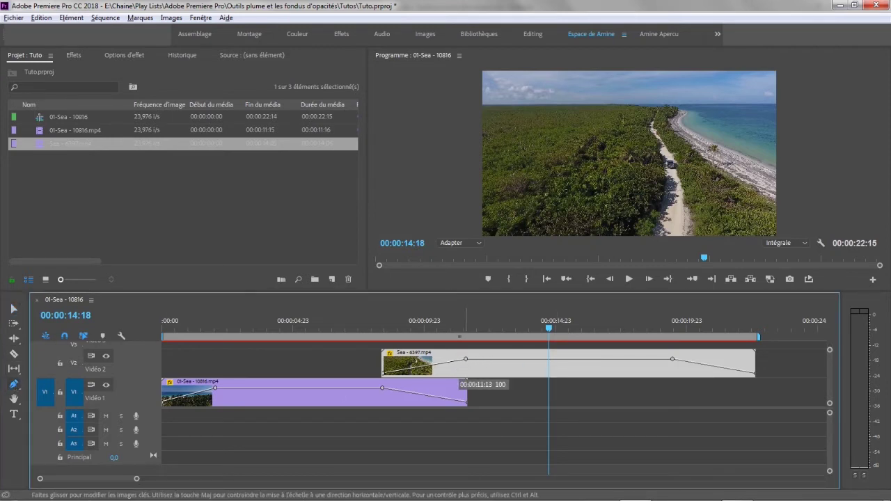
Play the lengthened crossfade from 00:00:07:10 until the second clip is fully visible.
left_click(382, 329)
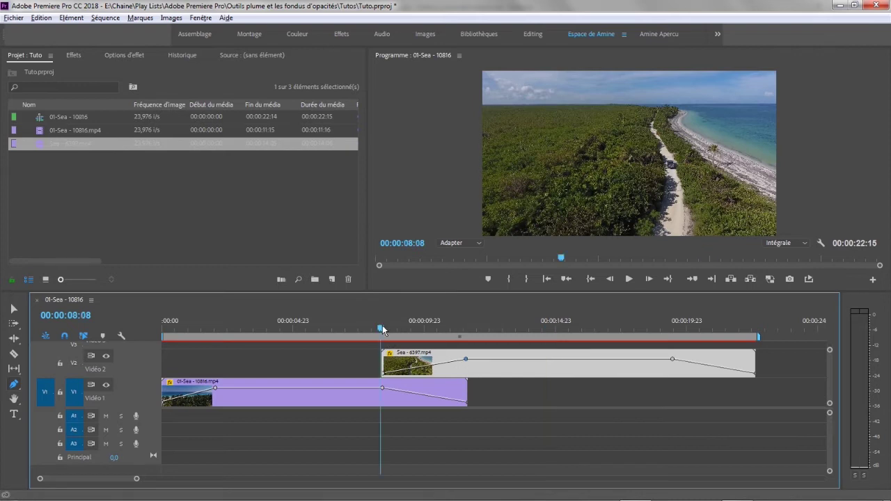
left_click(364, 329)
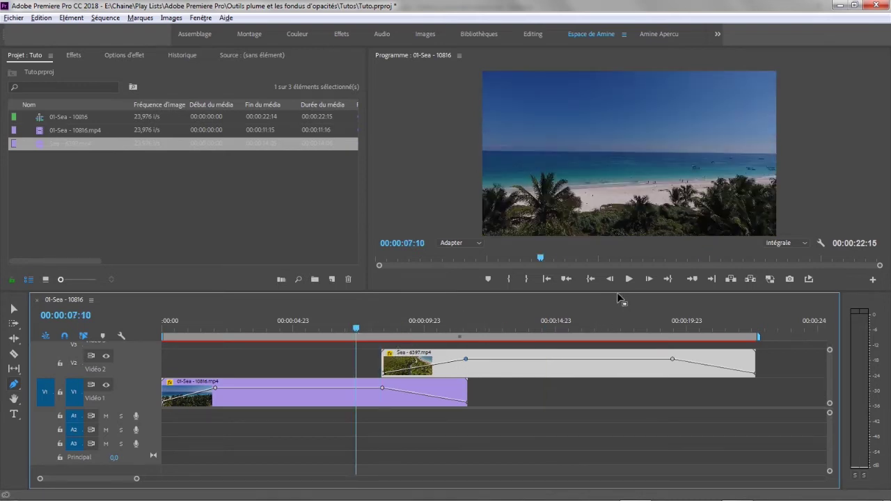
left_click(629, 279)
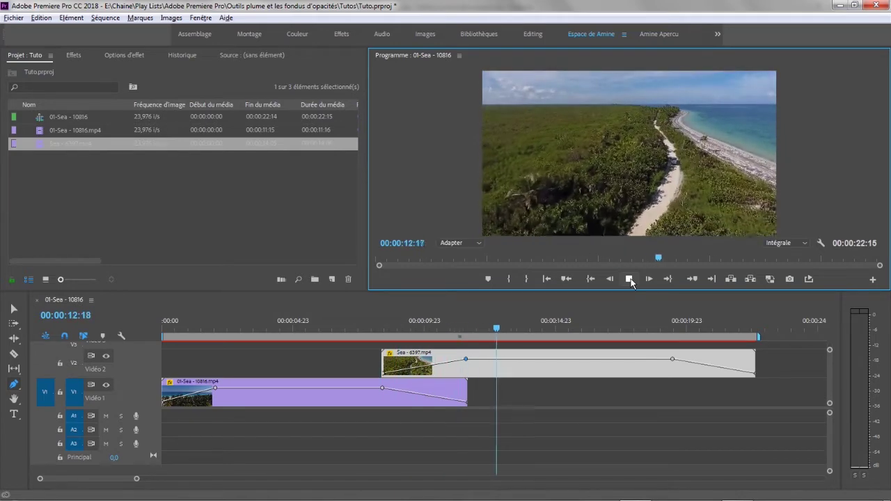
left_click(631, 280)
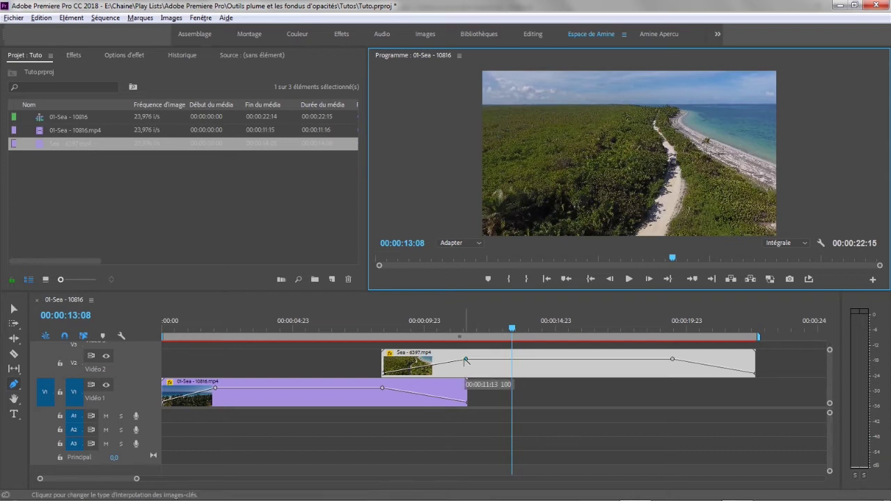
Change the crossfade keyframes to Bezier interpolation on the second clip's fade-in and the first clip's fade-out.
left_click(465, 360)
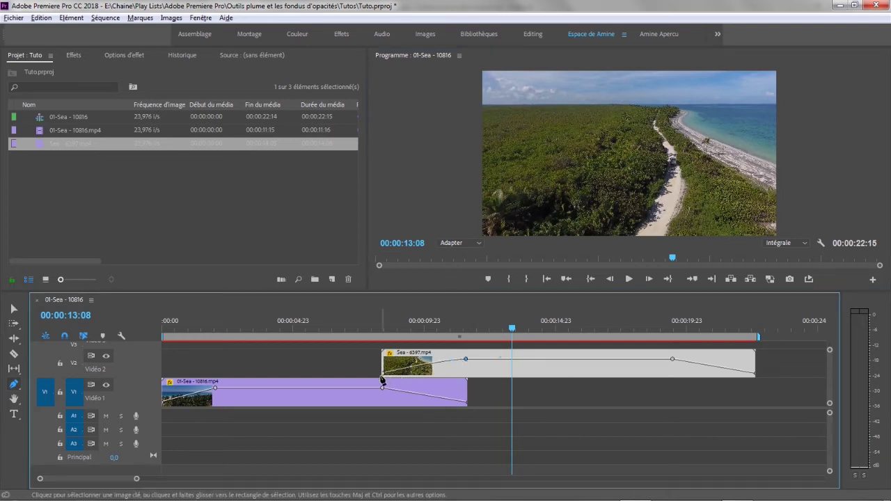
mouse_move(382, 376)
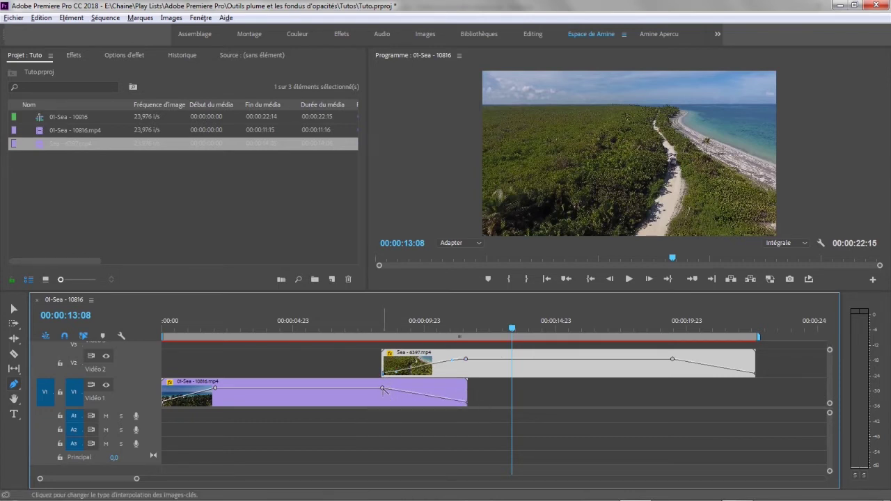
left_click(382, 389)
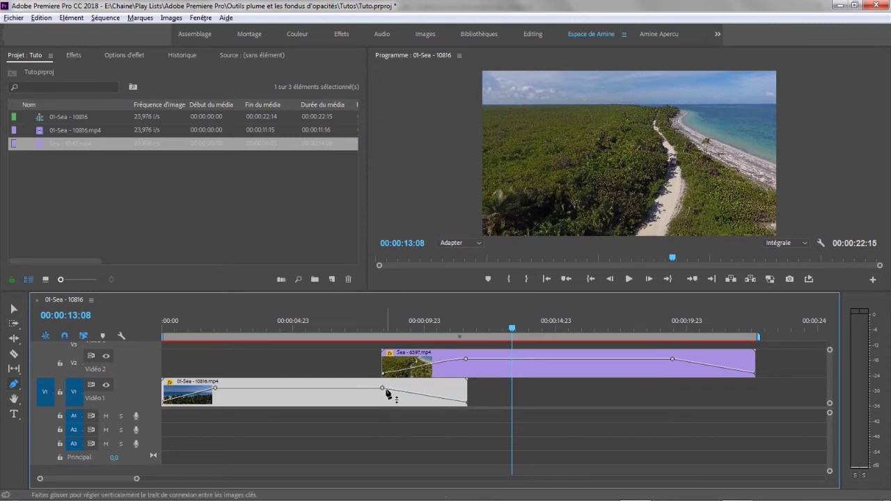
left_click(382, 389)
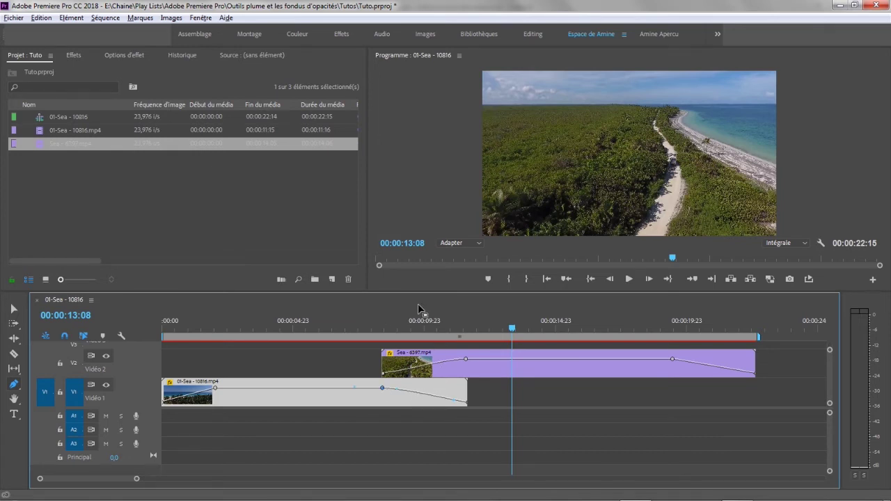
Enlarge the timeline and its video tracks, and adjust the Bezier handles of both crossfade ramps into pronounced S-curves.
key("grave")
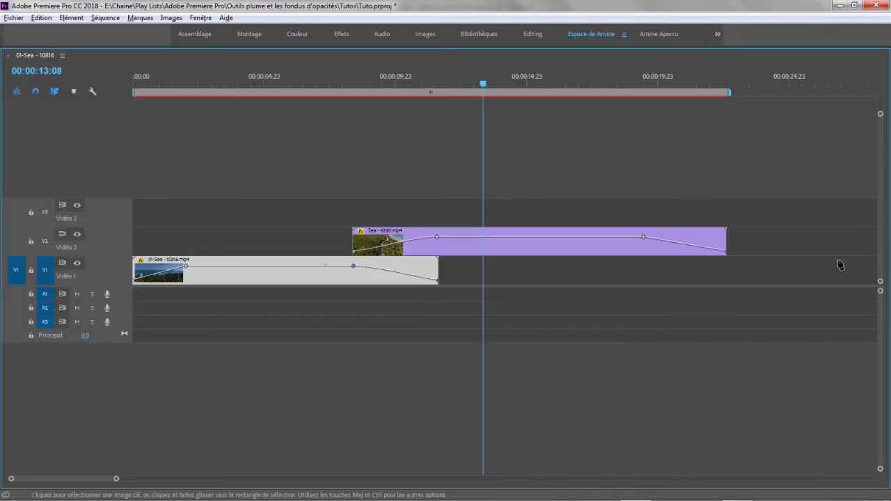
left_click_drag(879, 117, 868, 135)
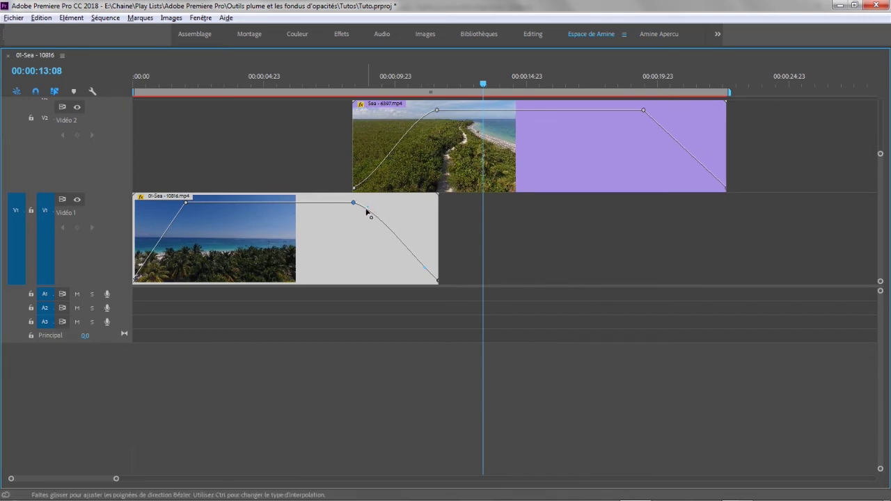
left_click_drag(369, 209, 407, 272)
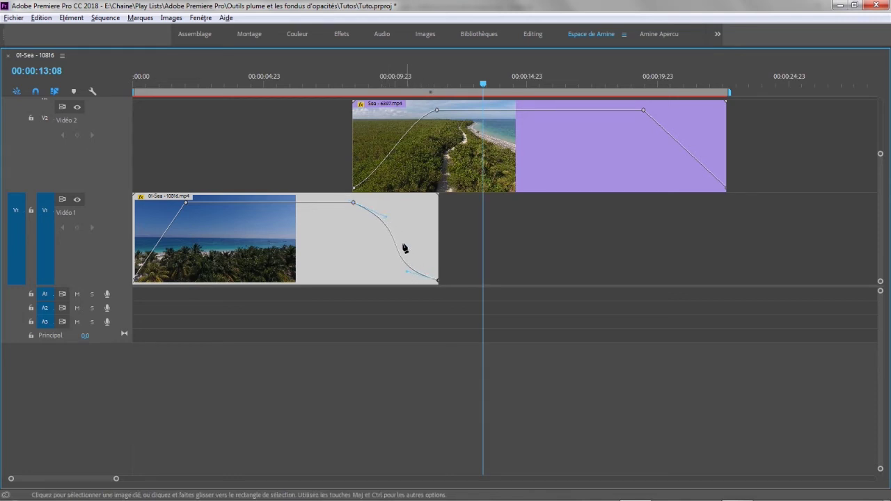
left_click(371, 183)
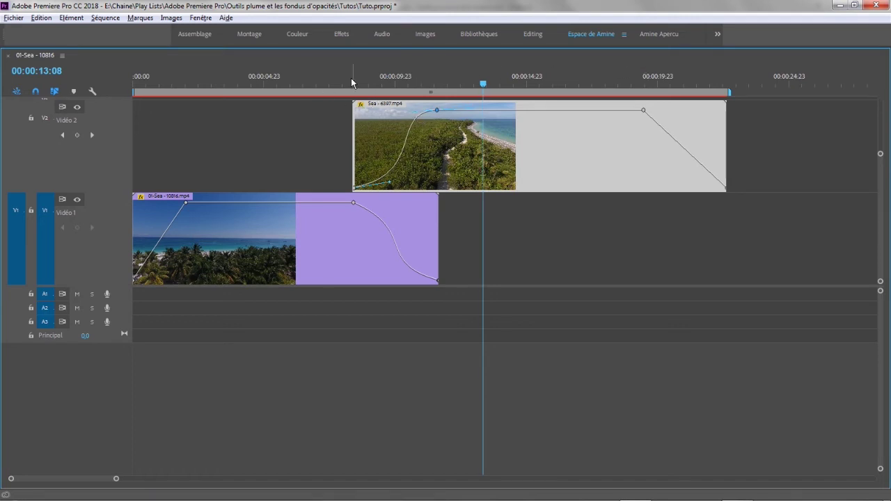
Restore the timeline to its normal size with lower video tracks, and play the whole sequence from the start.
key("grave")
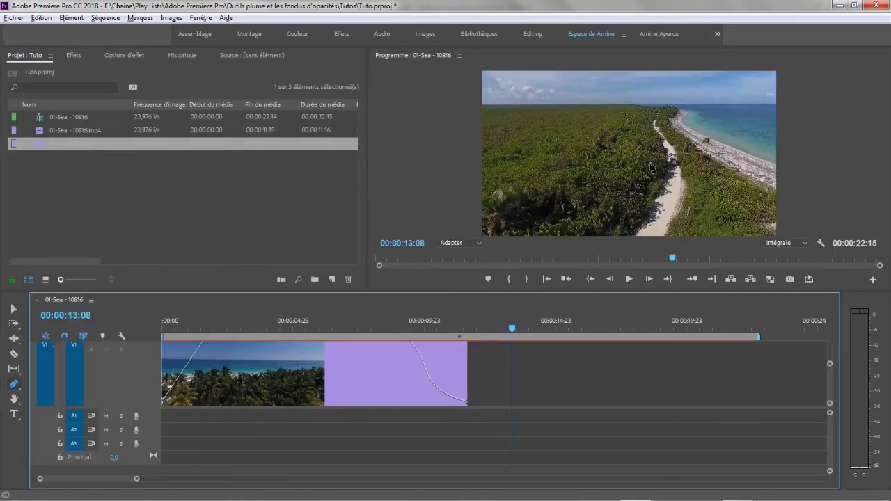
left_click_drag(829, 366, 824, 346)
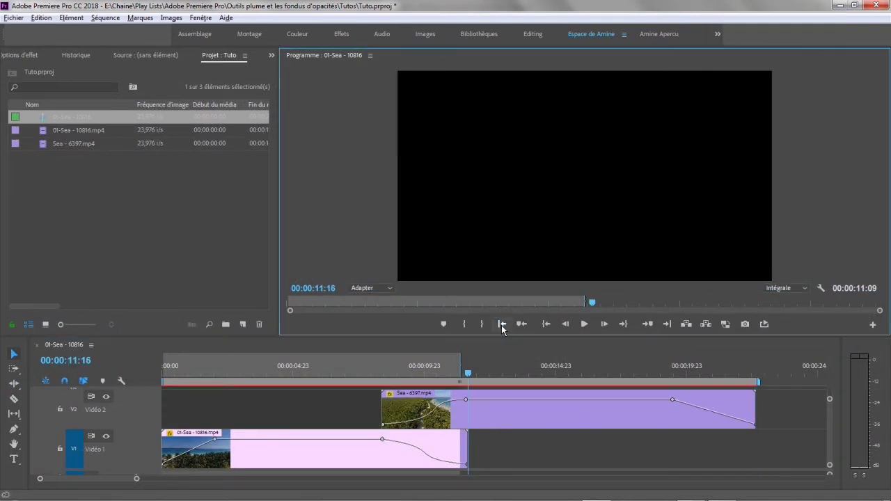
left_click(501, 325)
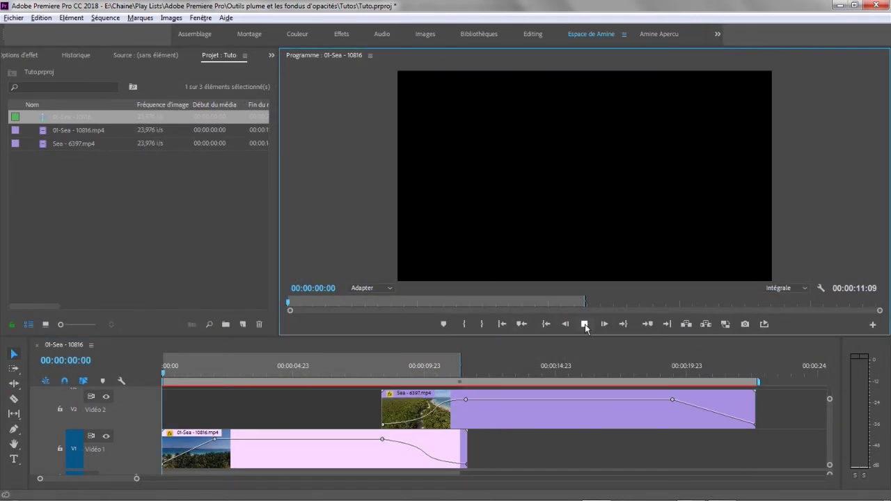
left_click(585, 324)
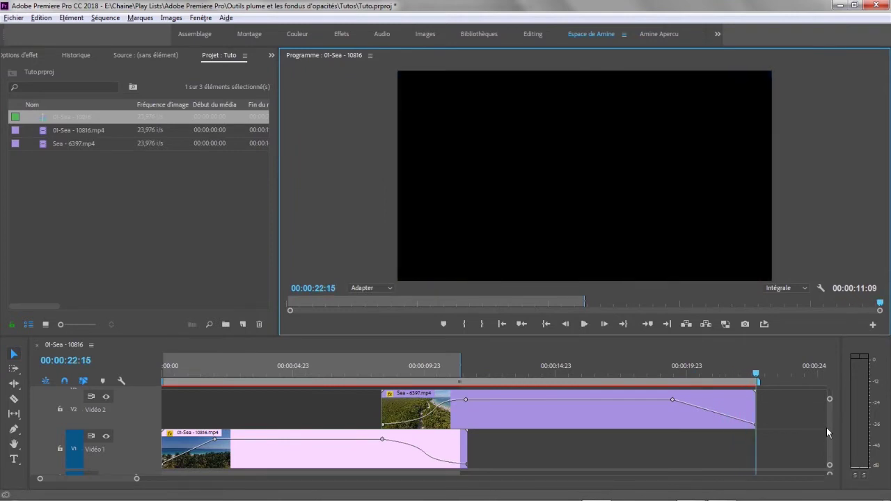
Smooth the second clip's closing fade-out into a Bezier S-curve, and start smoothing the first clip's opening fade-in at its first keyframe.
left_click(672, 401)
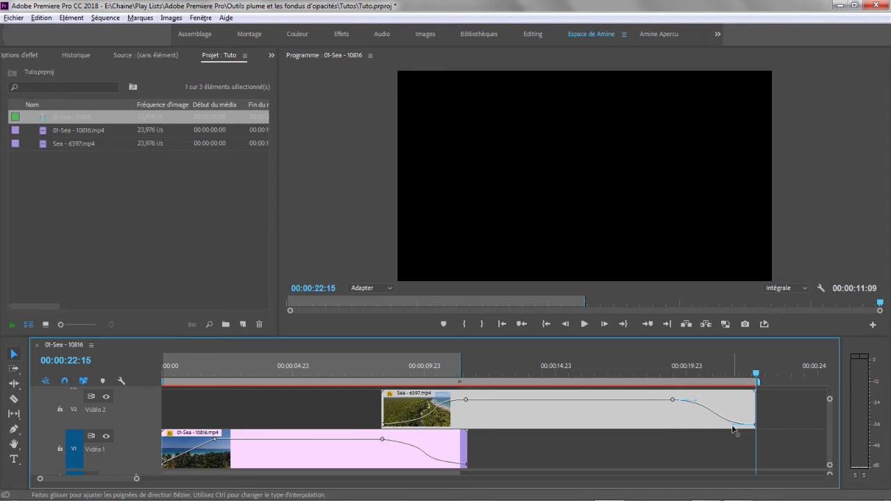
left_click(165, 465)
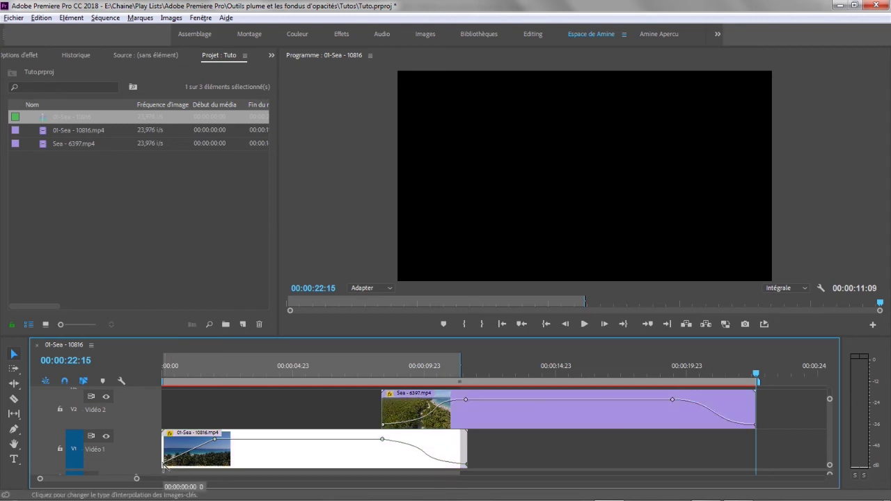